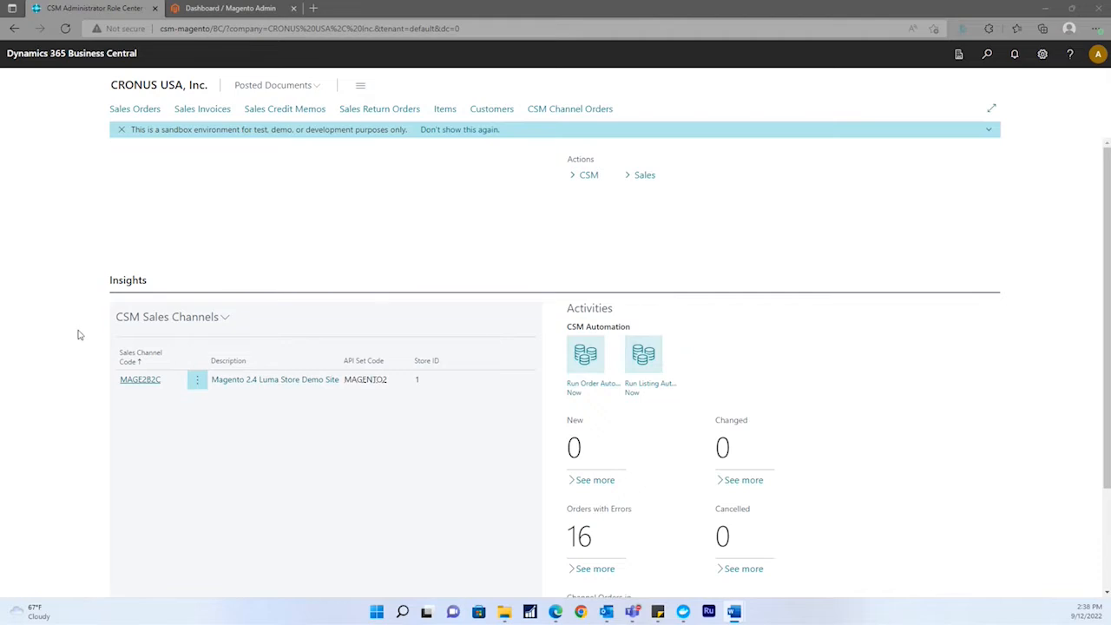
- Open the list of channel categories belonging to the MAGE2B2C sales channel
left_click(158, 382)
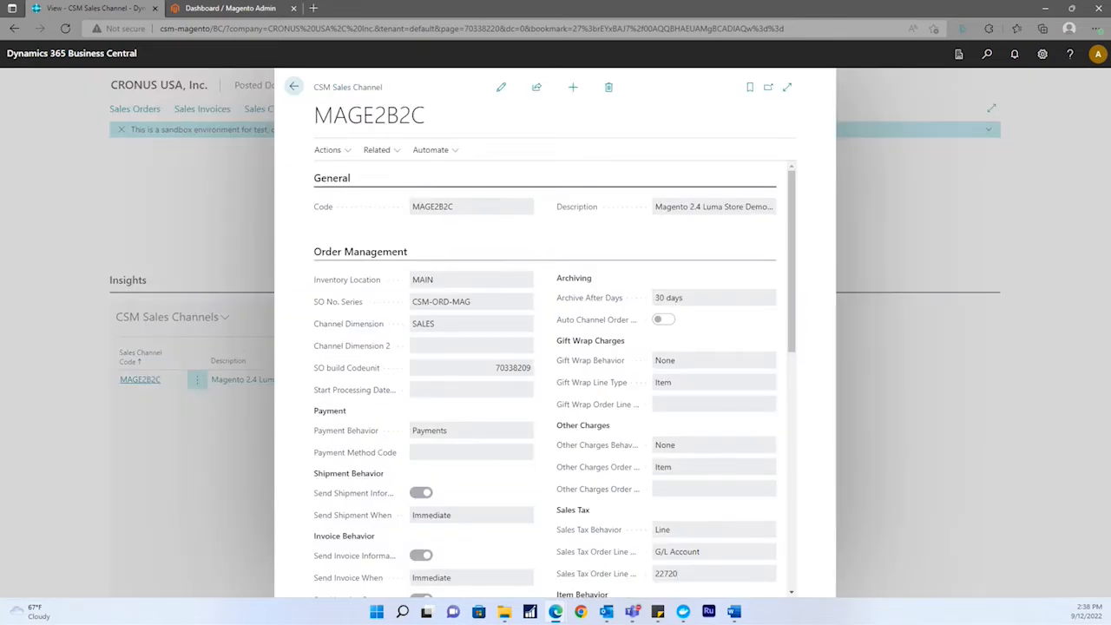
left_click(389, 150)
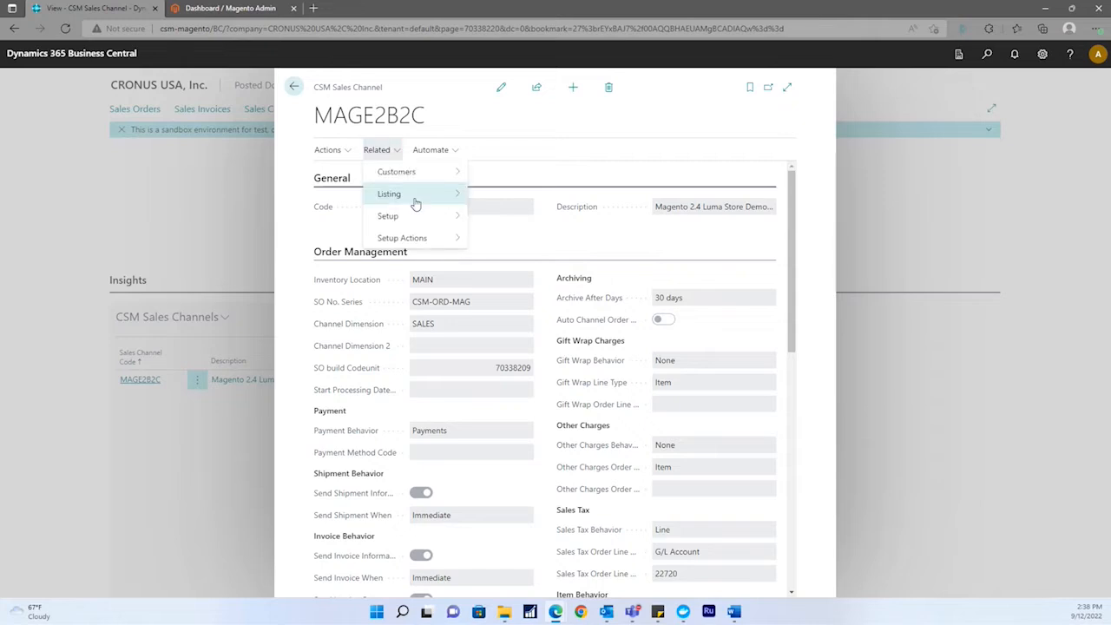
mouse_move(415, 203)
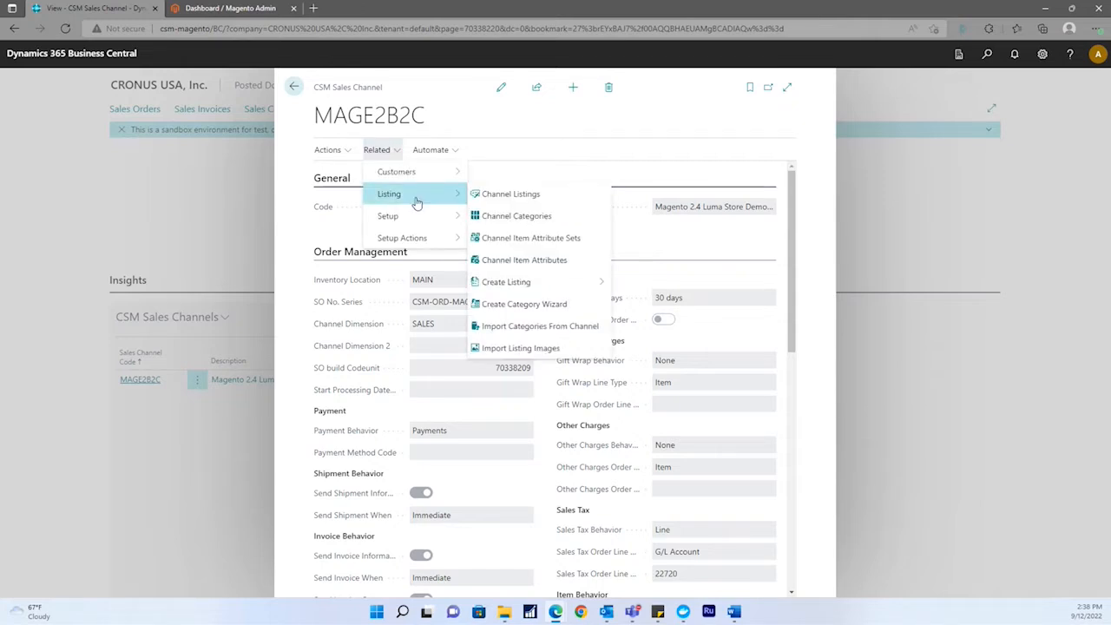
left_click(547, 217)
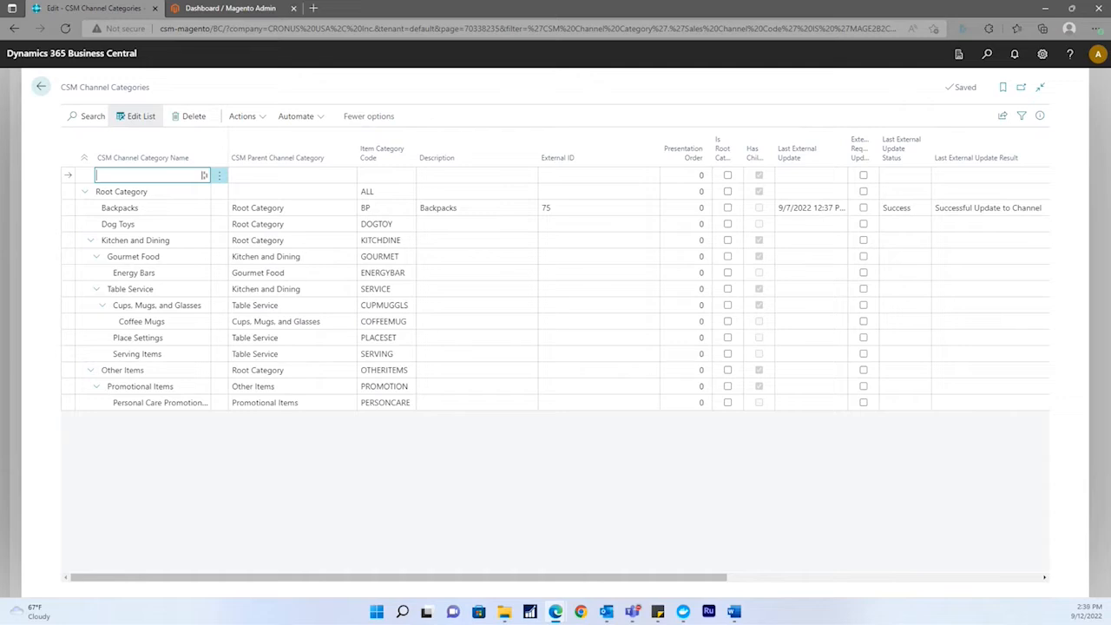
- Show the attribute set linked to the Backpacks channel category
left_click(69, 213)
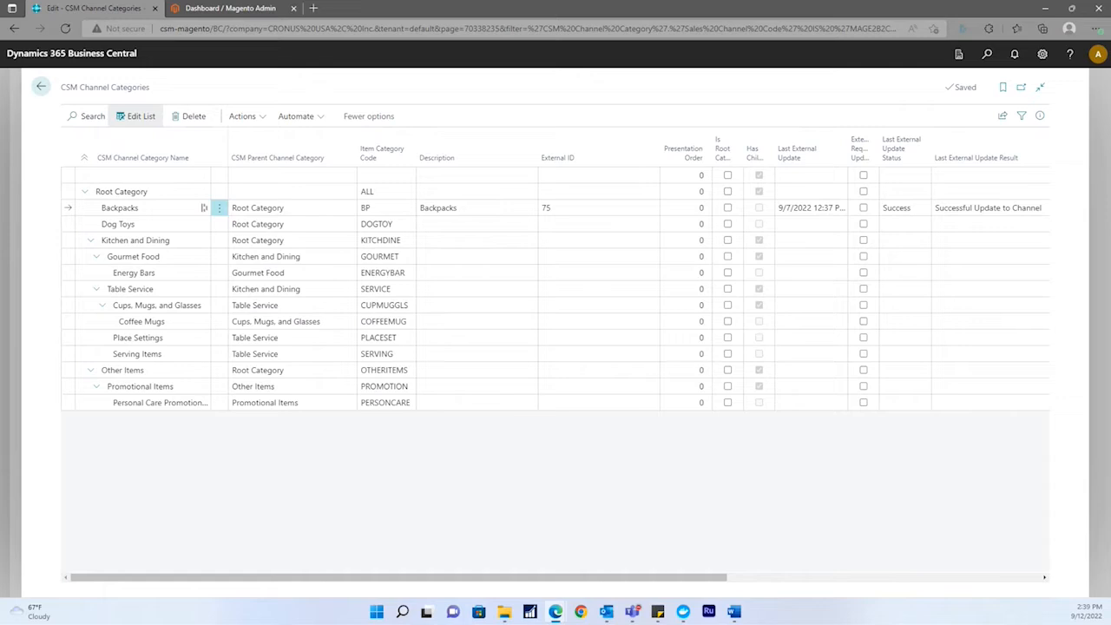
left_click(267, 122)
mouse_move(286, 161)
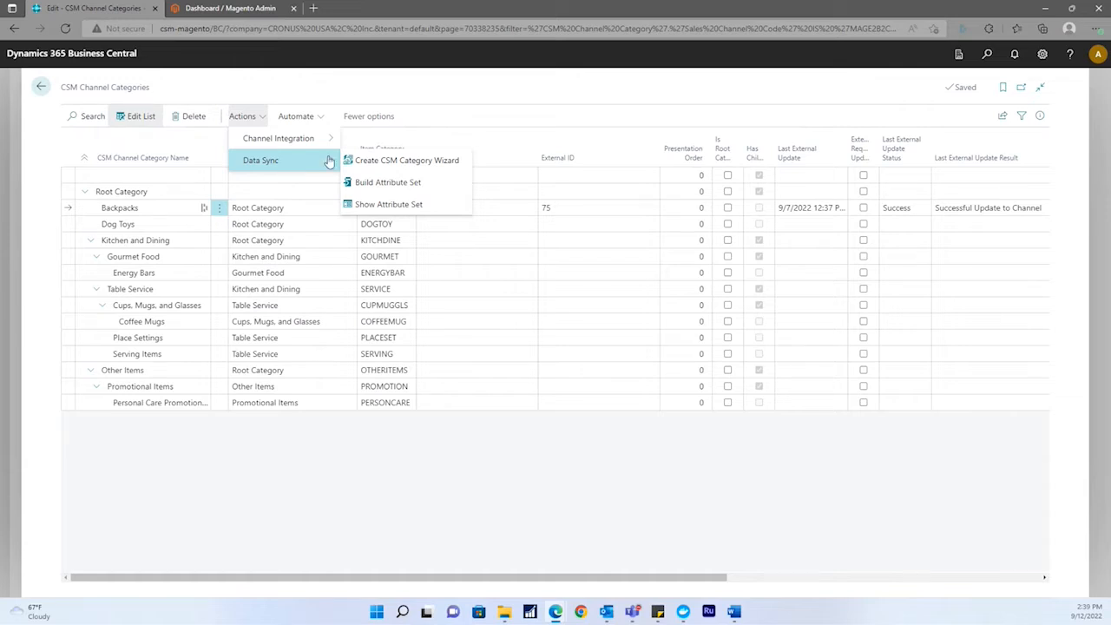
left_click(387, 204)
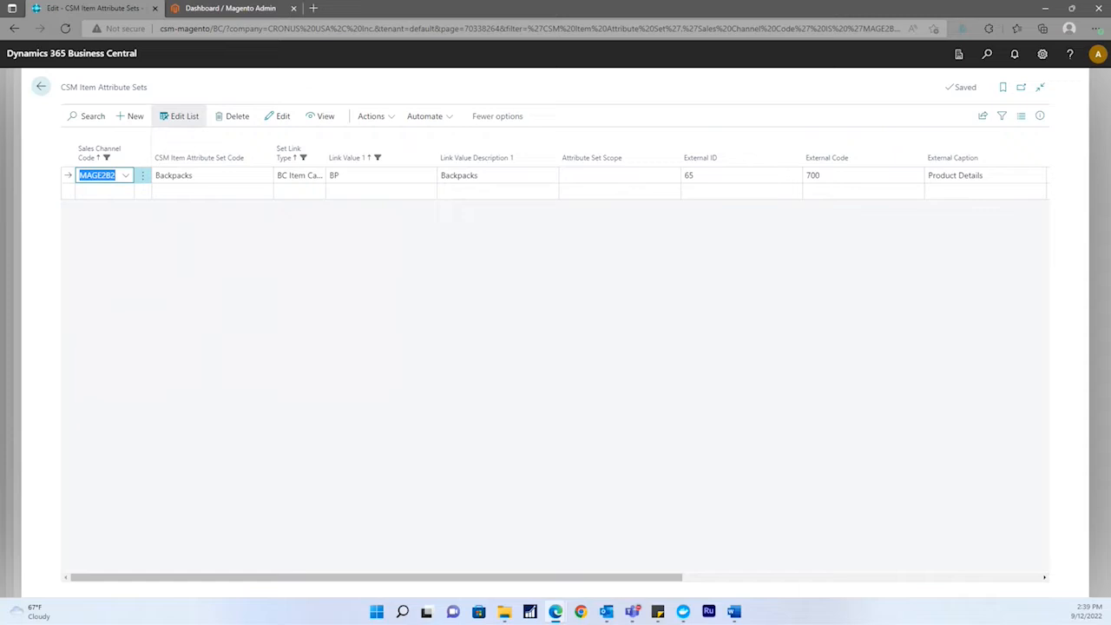
- Return to the MAGE2B2C sales channel and open its full list of channel item attribute sets
left_click(40, 86)
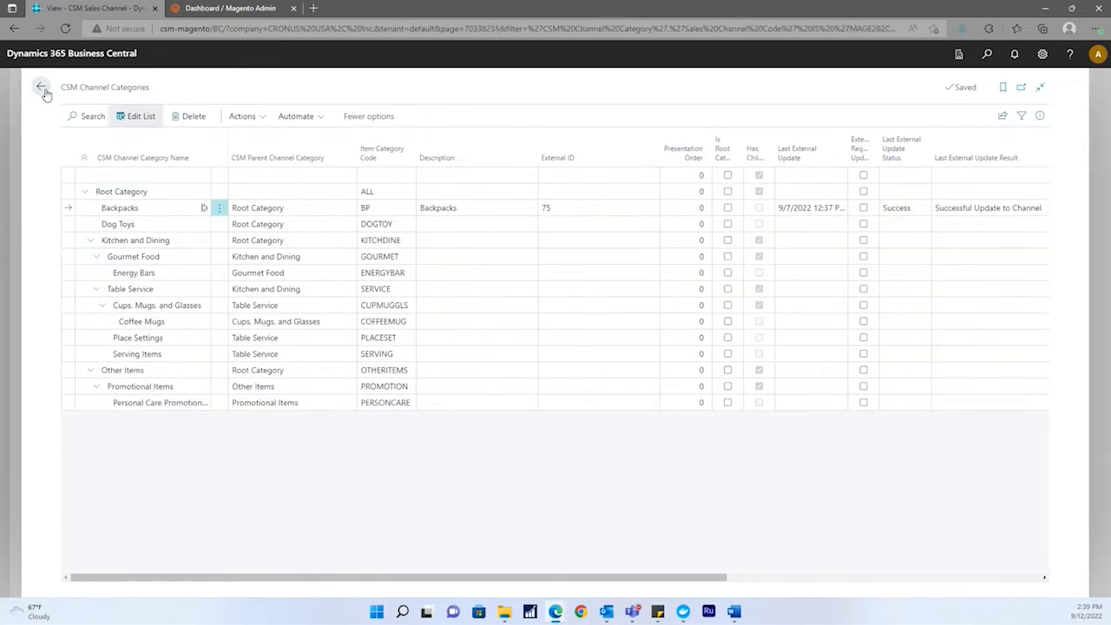
left_click(41, 87)
left_click(377, 149)
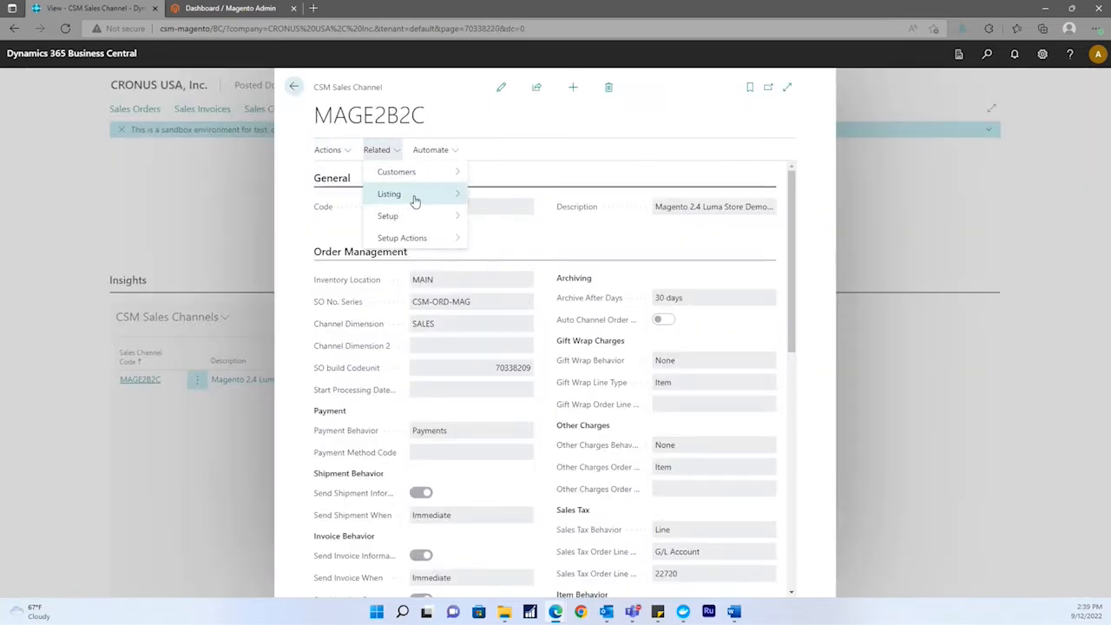
mouse_move(415, 199)
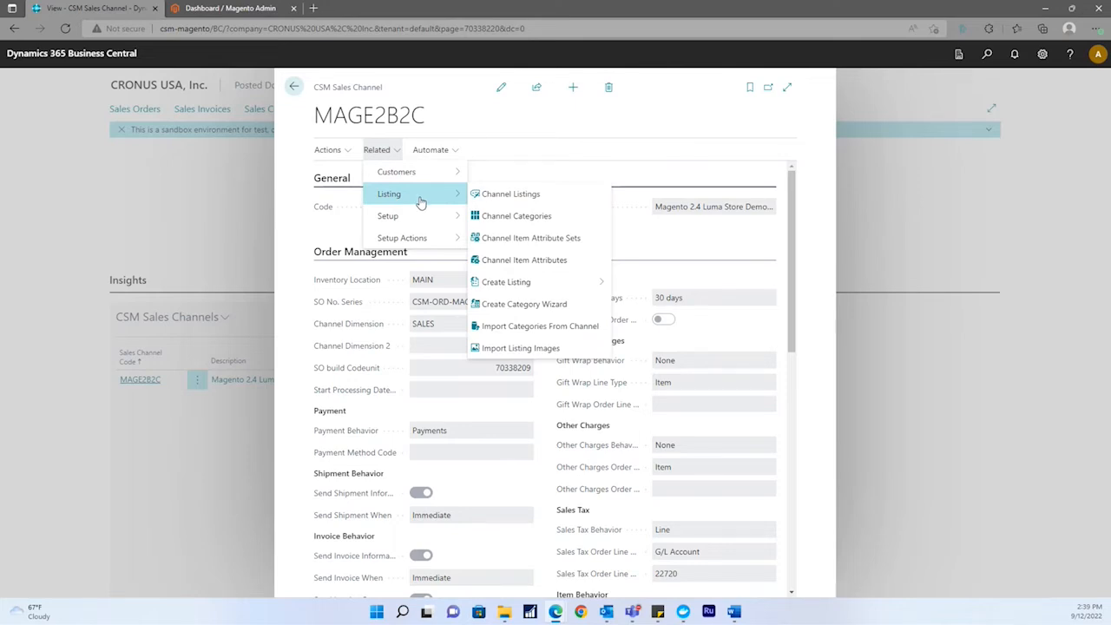
left_click(521, 238)
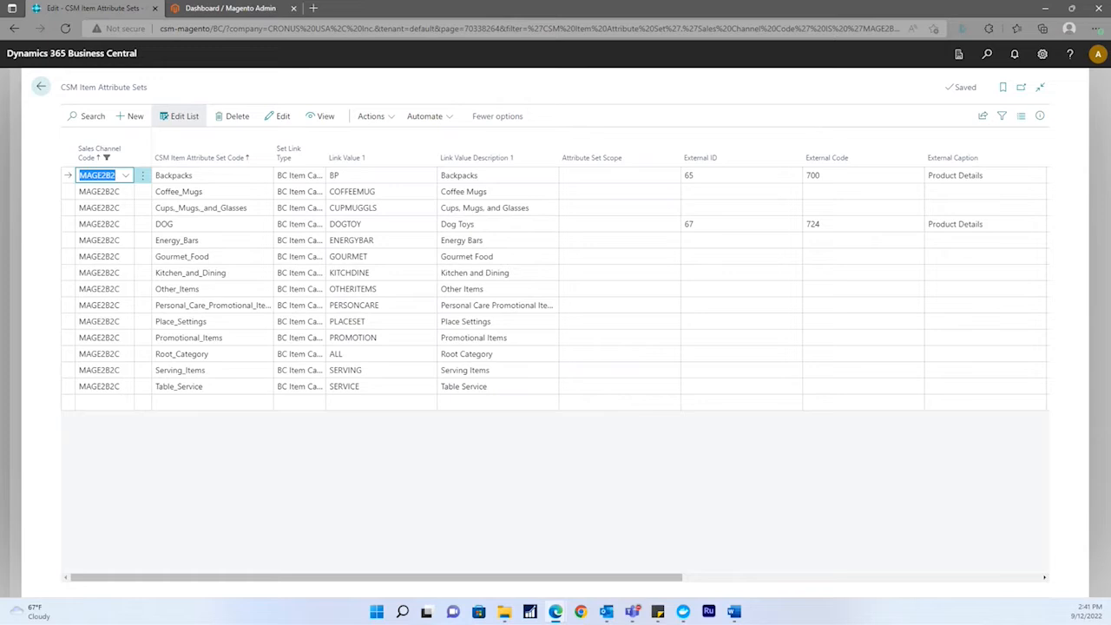
- Review the channel integration actions available for the item attribute sets
left_click(391, 117)
mouse_move(407, 141)
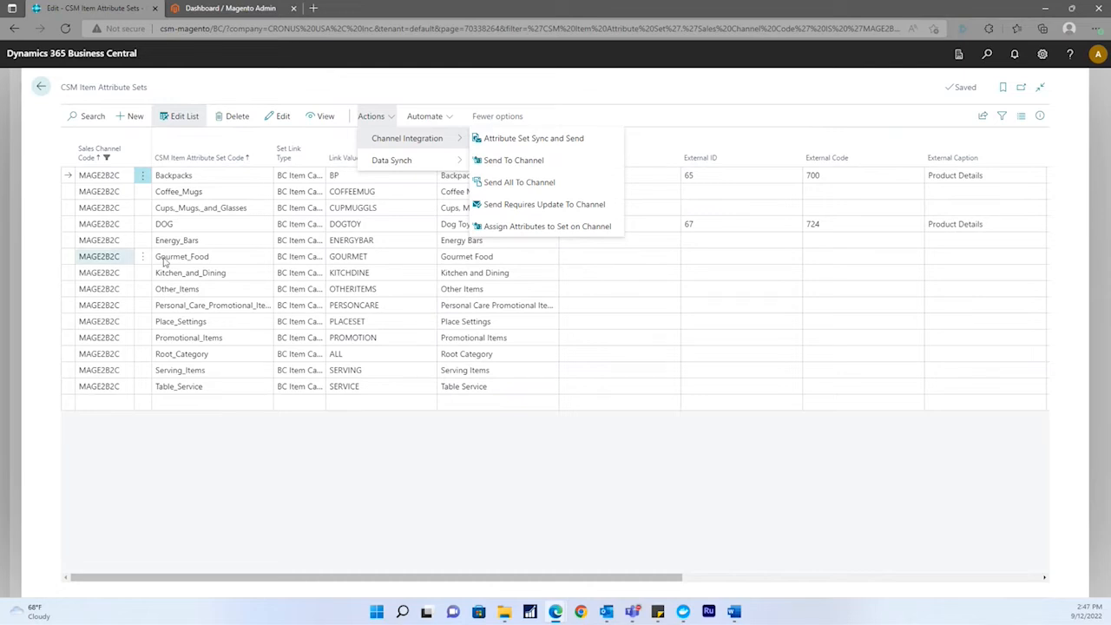
left_click(987, 55)
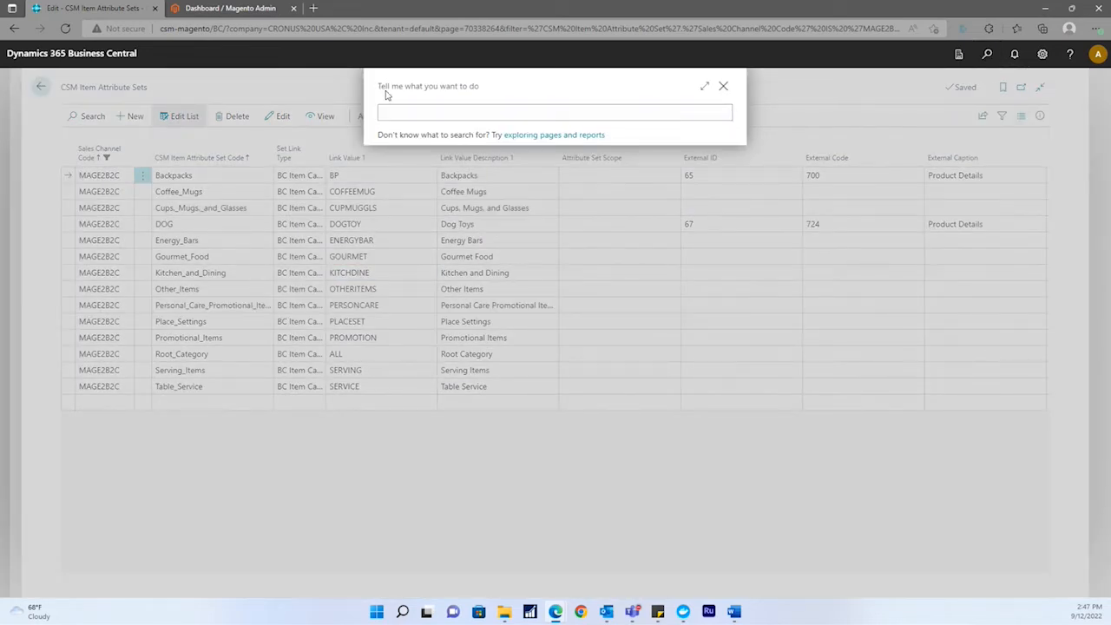
left_click(722, 86)
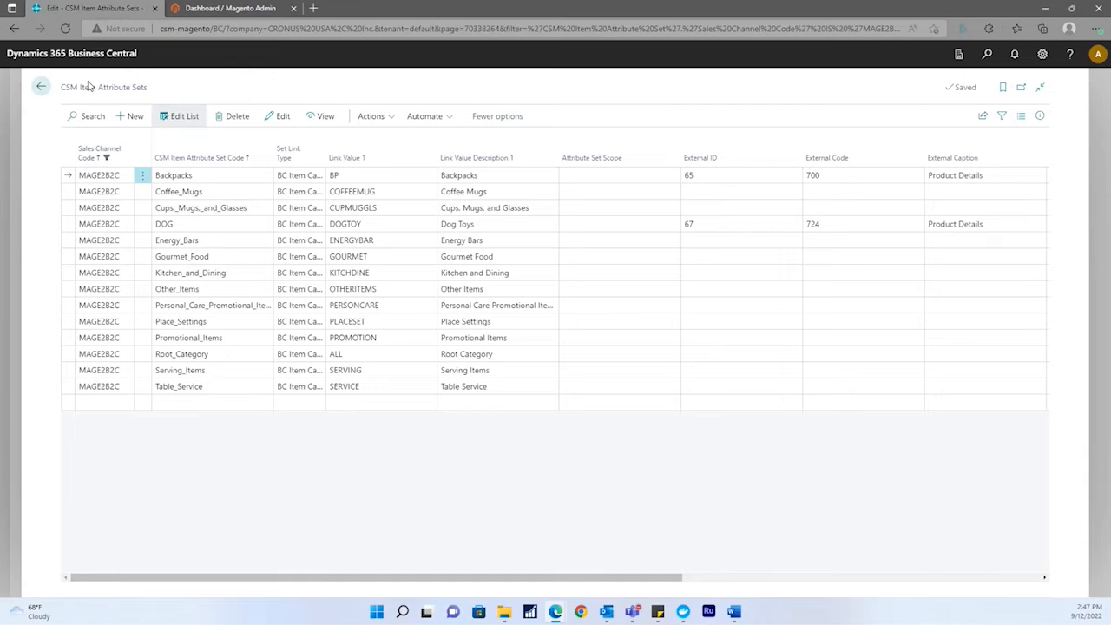
- Go back to the MAGE2B2C sales channel and open its channel item attributes
left_click(39, 88)
left_click(377, 149)
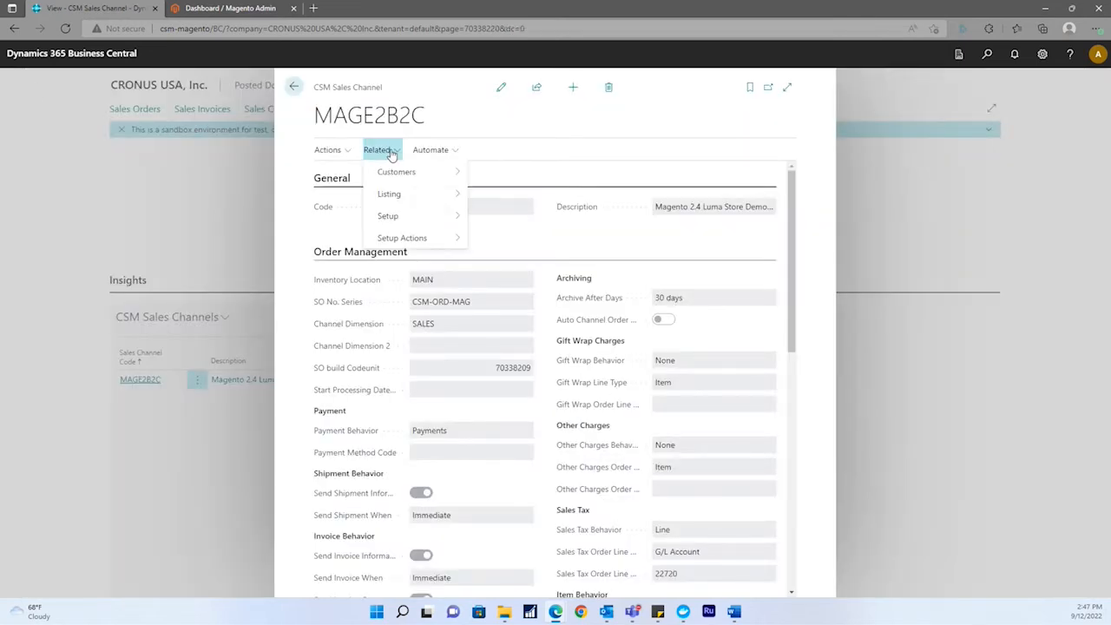
mouse_move(417, 197)
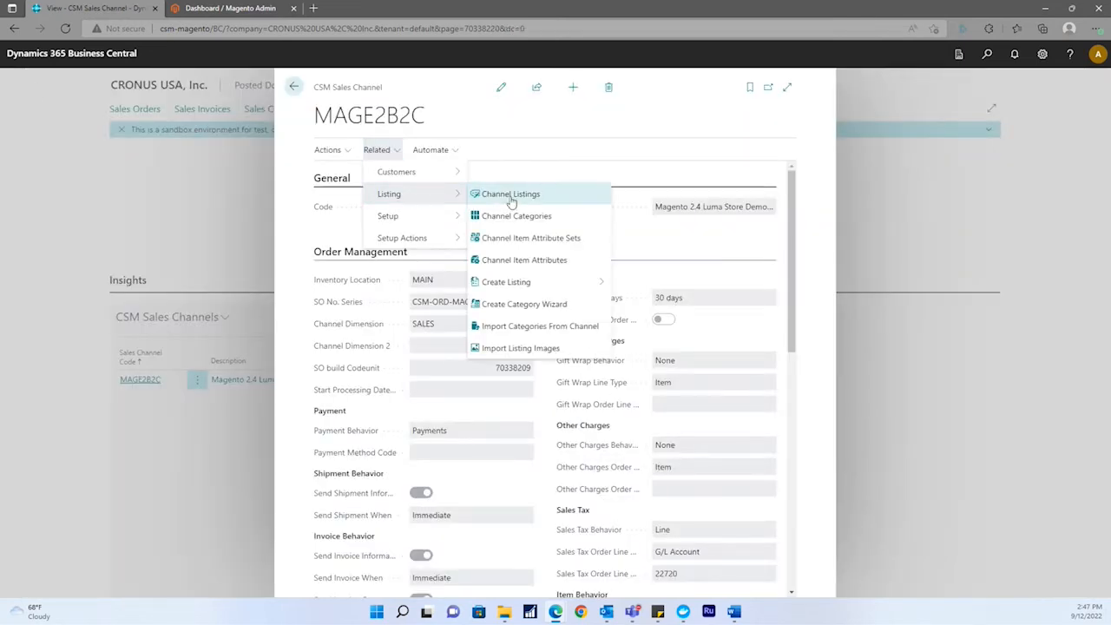
left_click(560, 257)
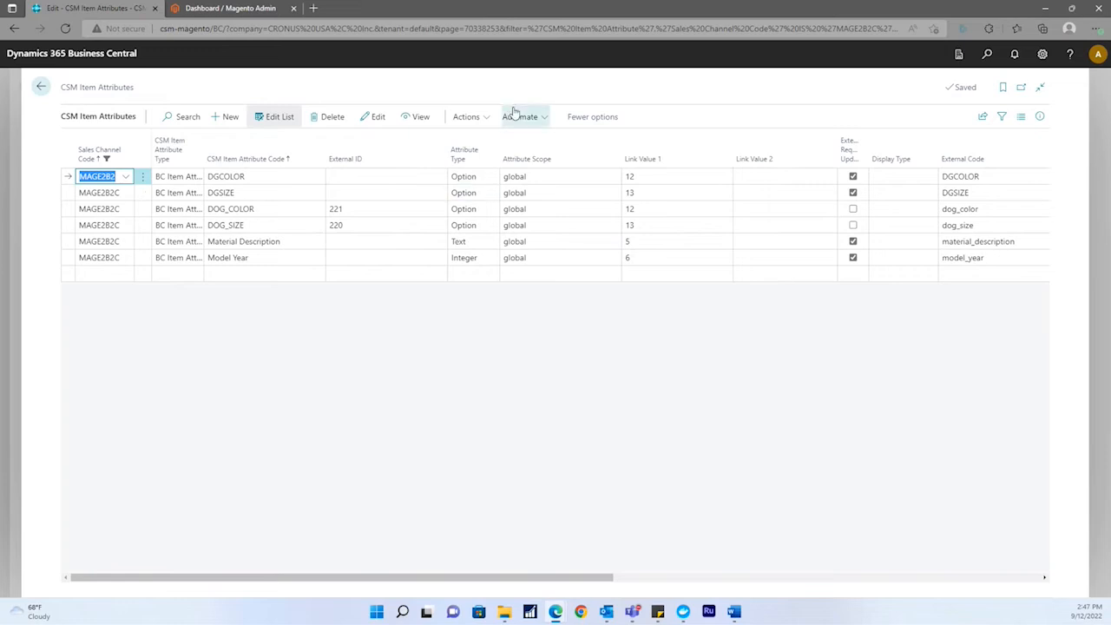
- Review the channel integration actions offered for the item attributes list
left_click(486, 120)
mouse_move(497, 143)
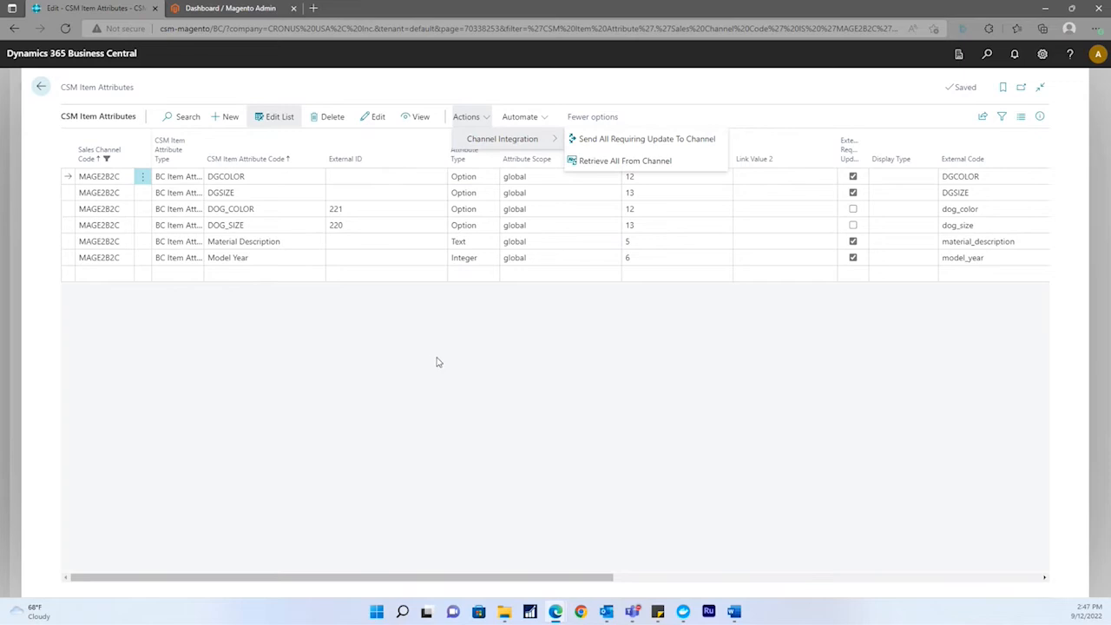
left_click(392, 334)
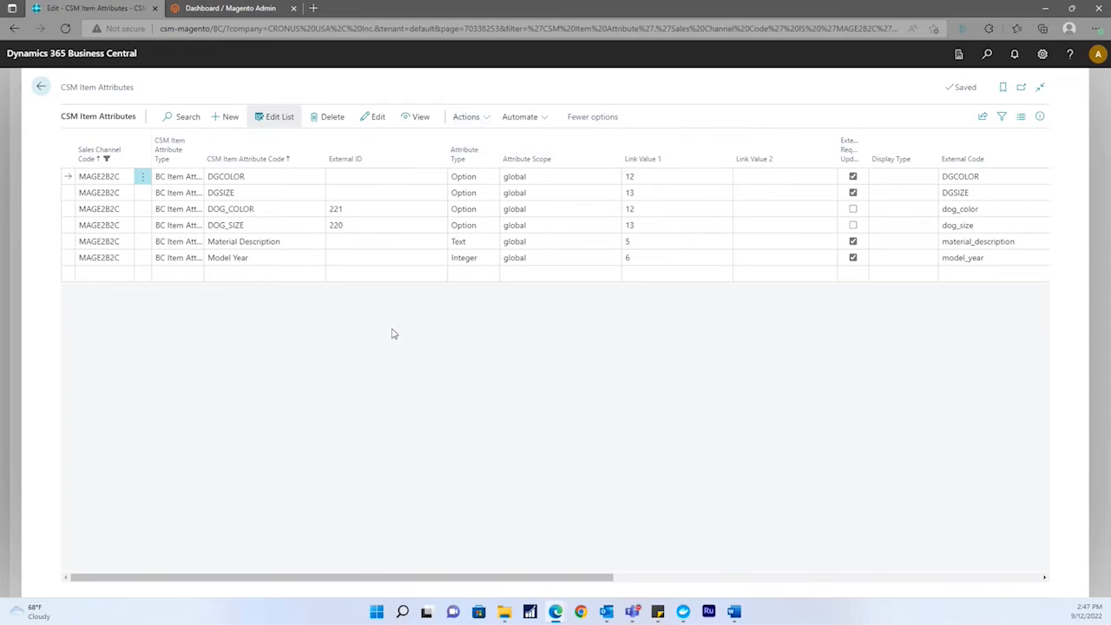
- View the DGCOLOR item attribute card and examine its data synch actions
left_click(414, 118)
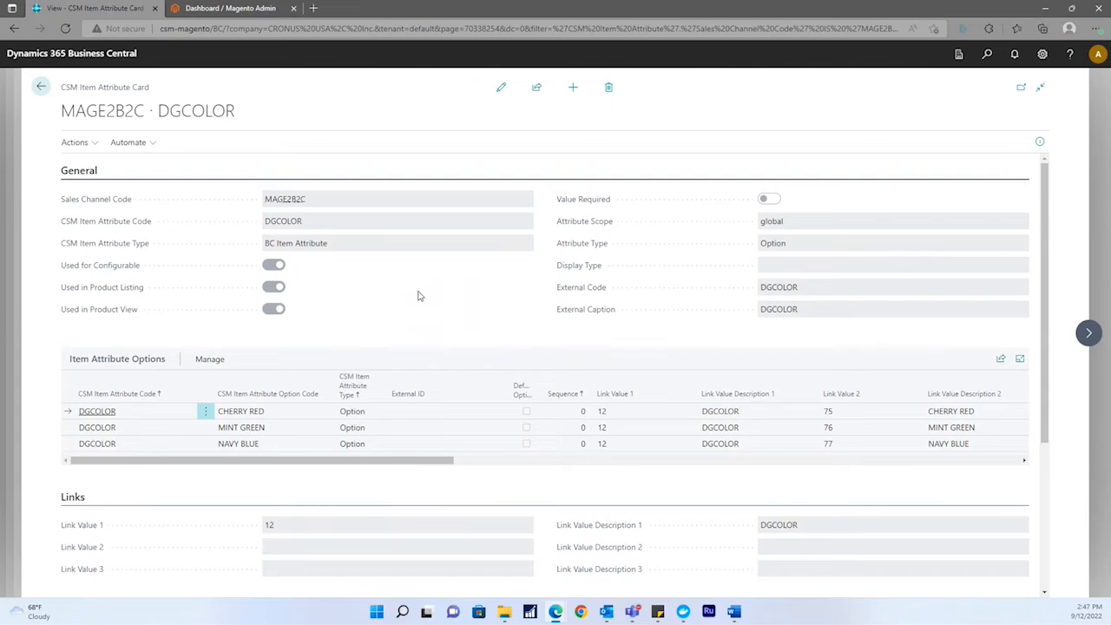
left_click(92, 144)
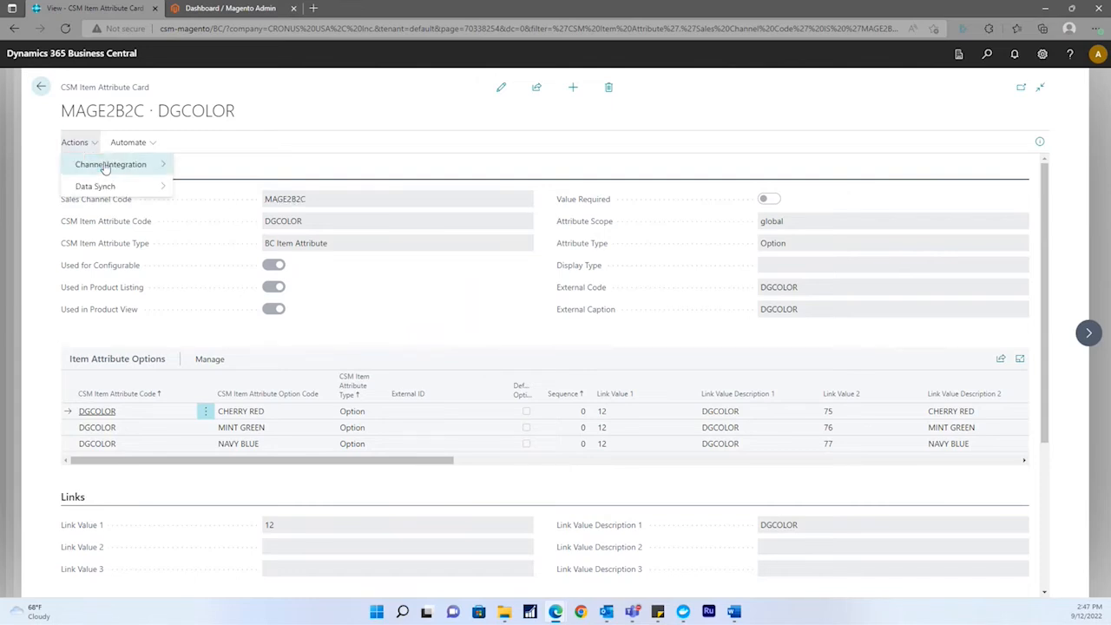
mouse_move(109, 187)
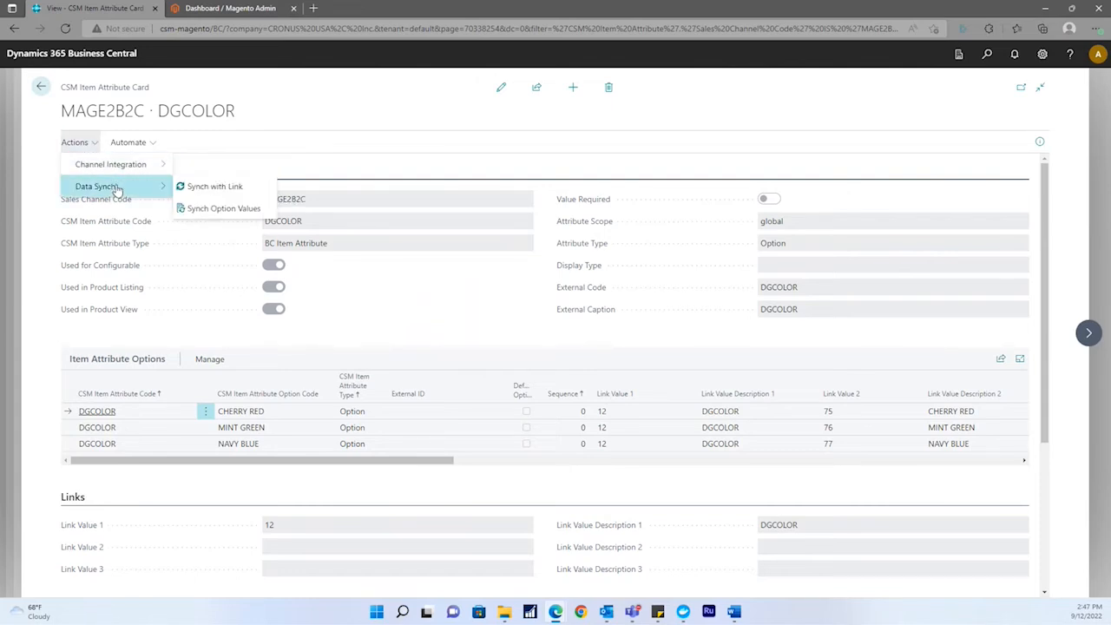
left_click(35, 353)
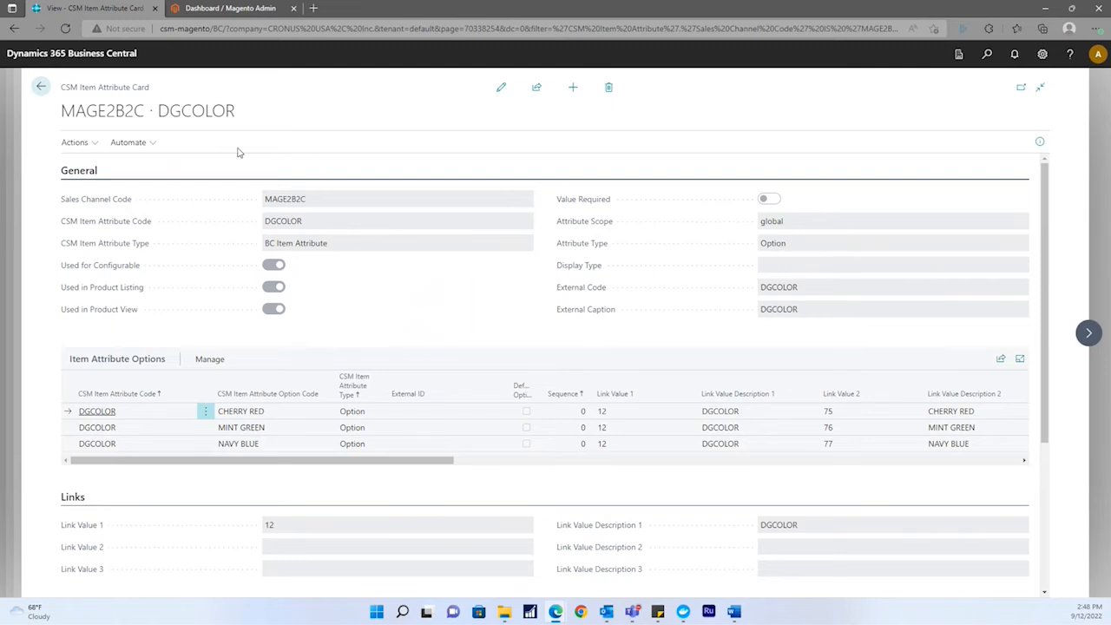
- Leave the DGCOLOR card for the MAGE2B2C sales channel, and reopen the channel item attributes list
left_click(49, 90)
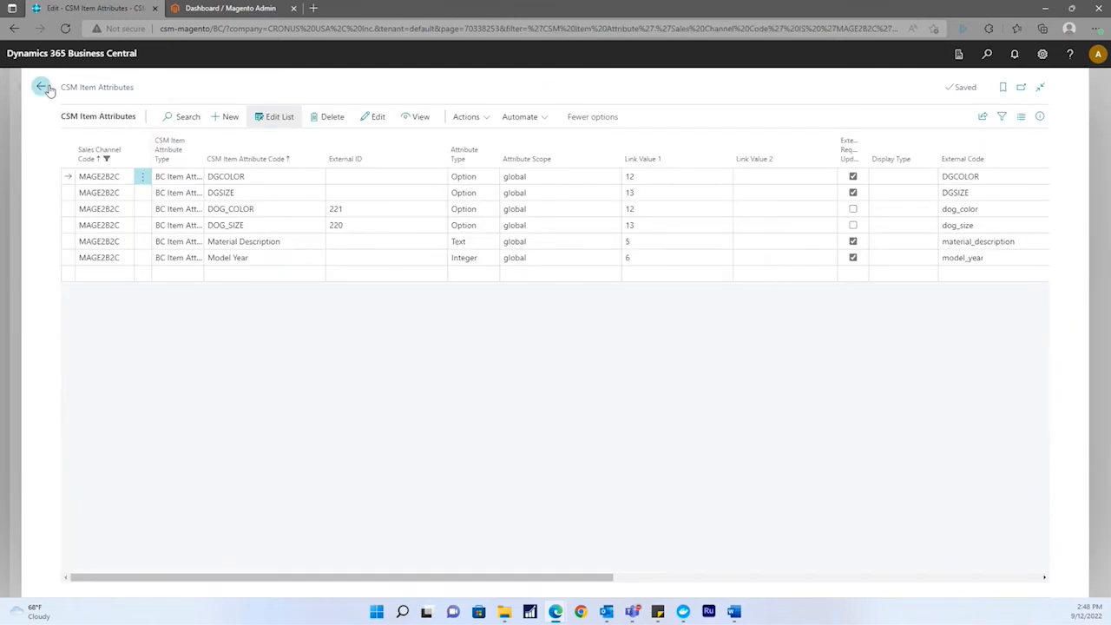
left_click(48, 89)
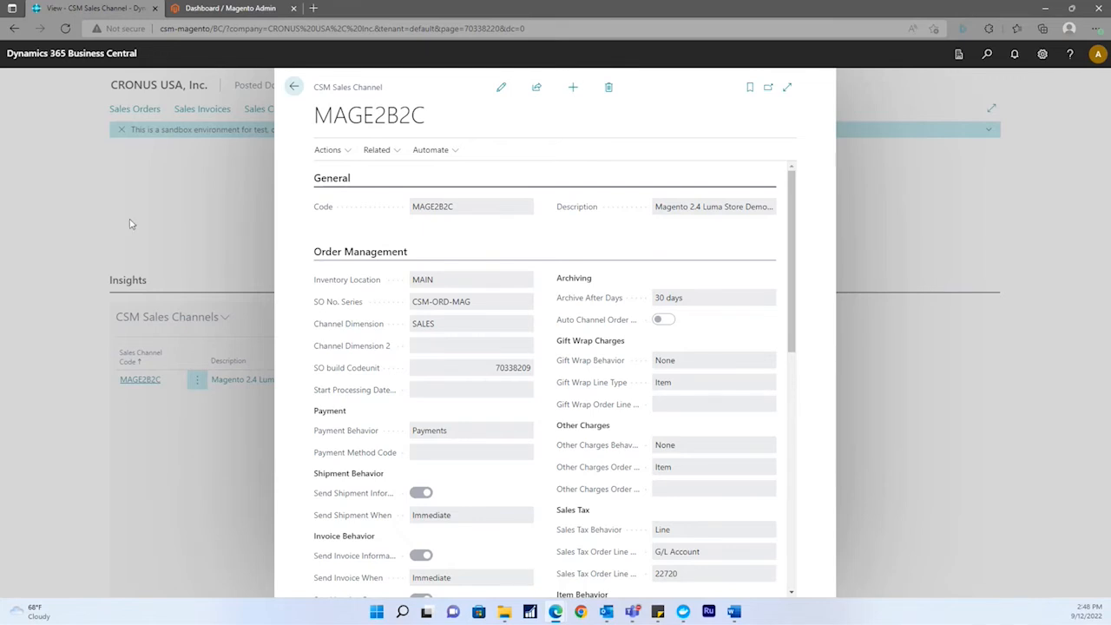
left_click(390, 152)
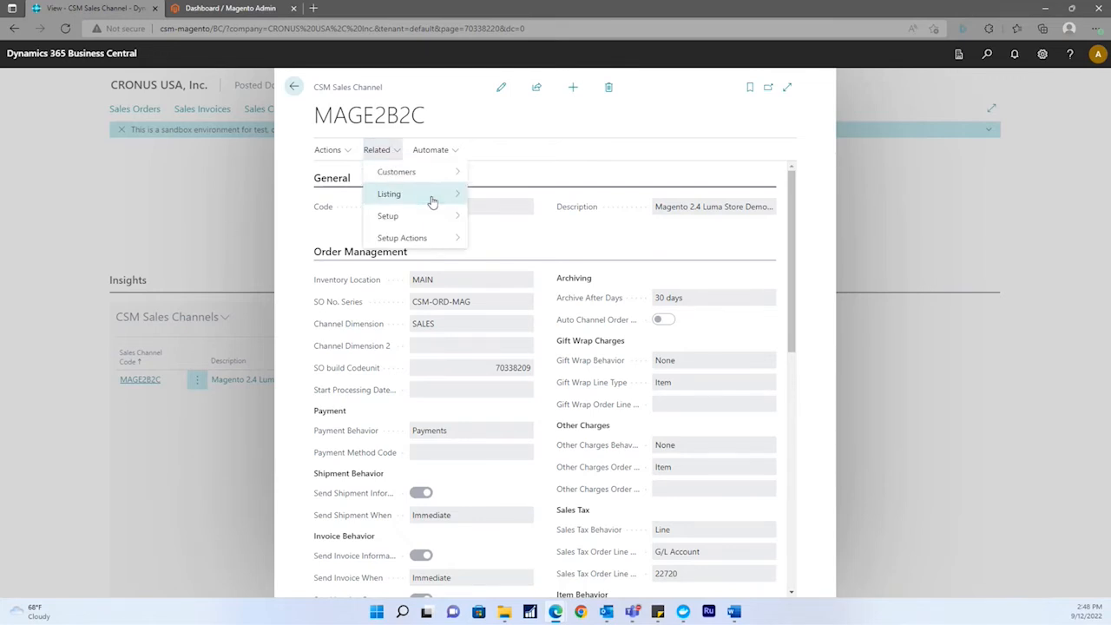
mouse_move(430, 200)
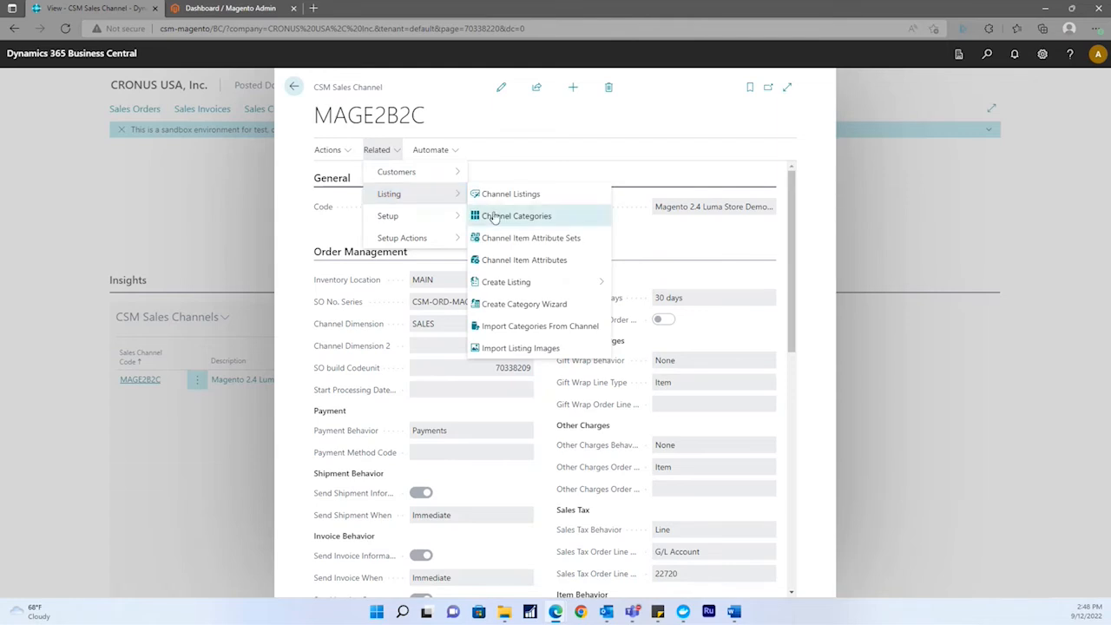
left_click(524, 260)
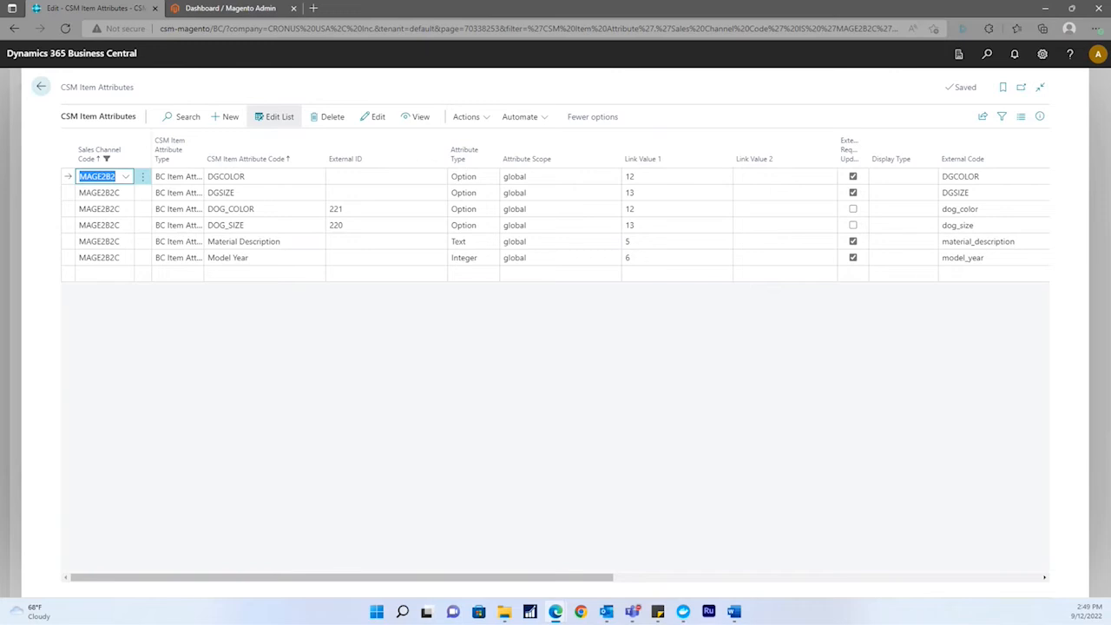
- Switch to Magento Admin and open the store's product attribute sets
left_click(223, 11)
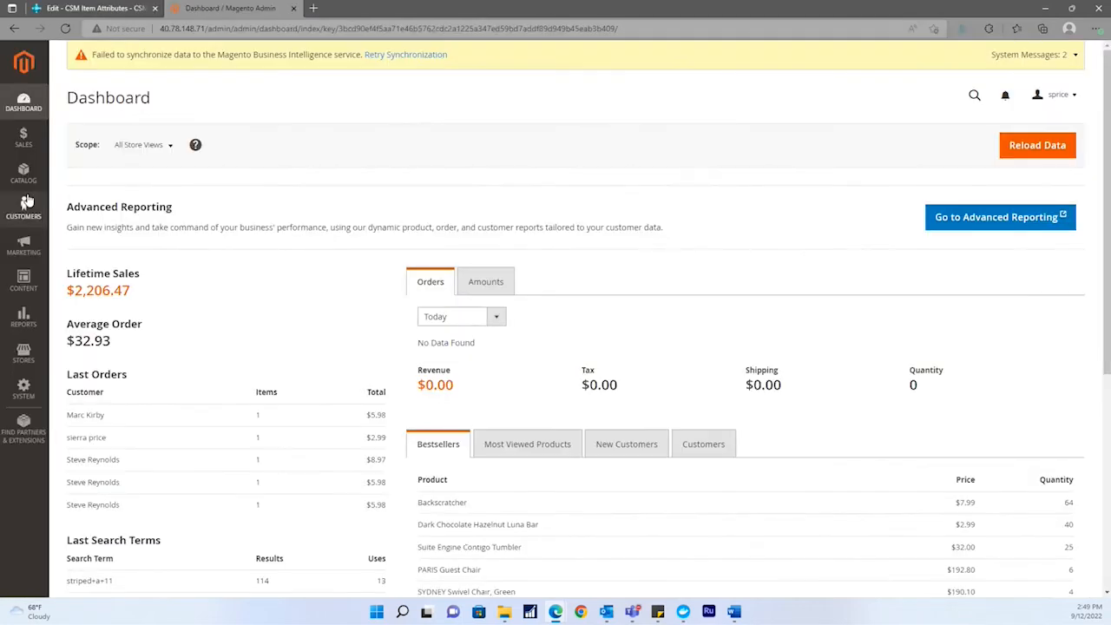
left_click(29, 367)
left_click(257, 271)
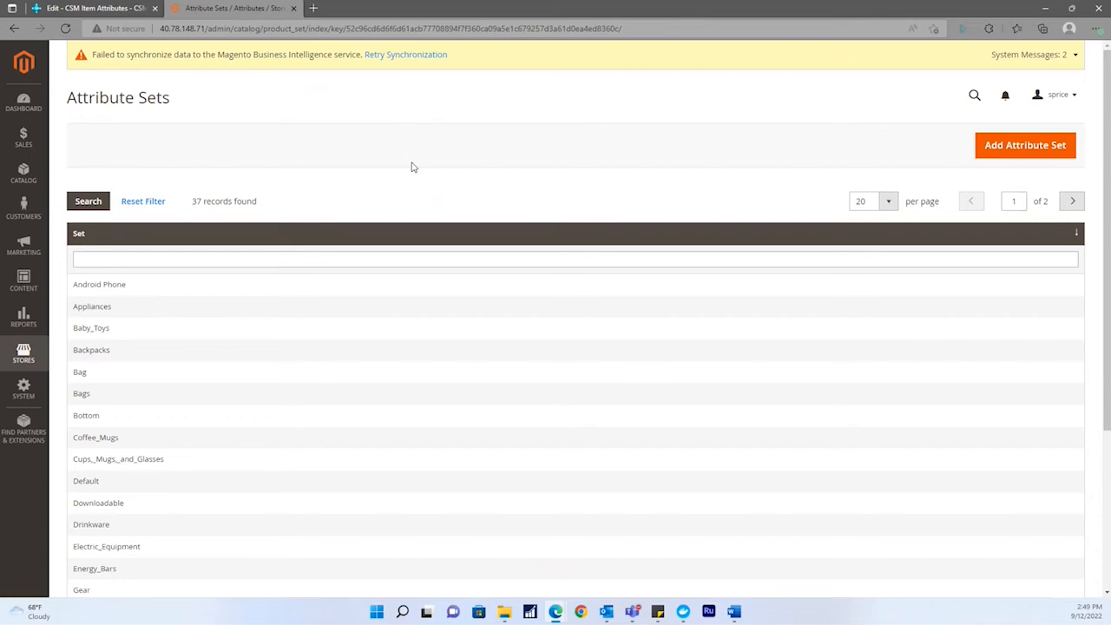
left_click(24, 354)
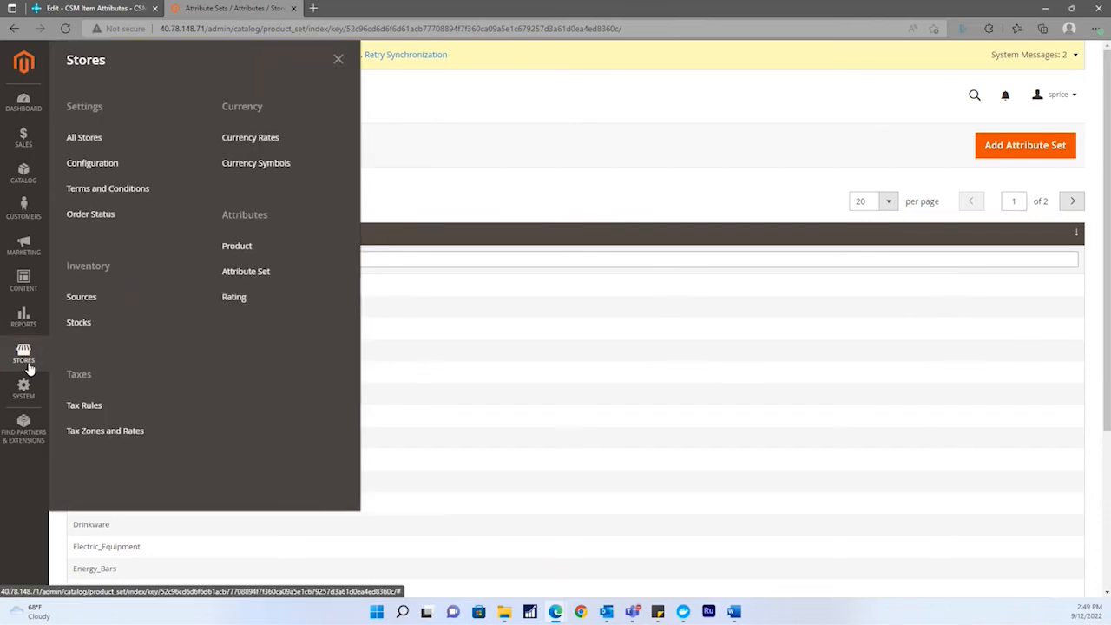
left_click(306, 272)
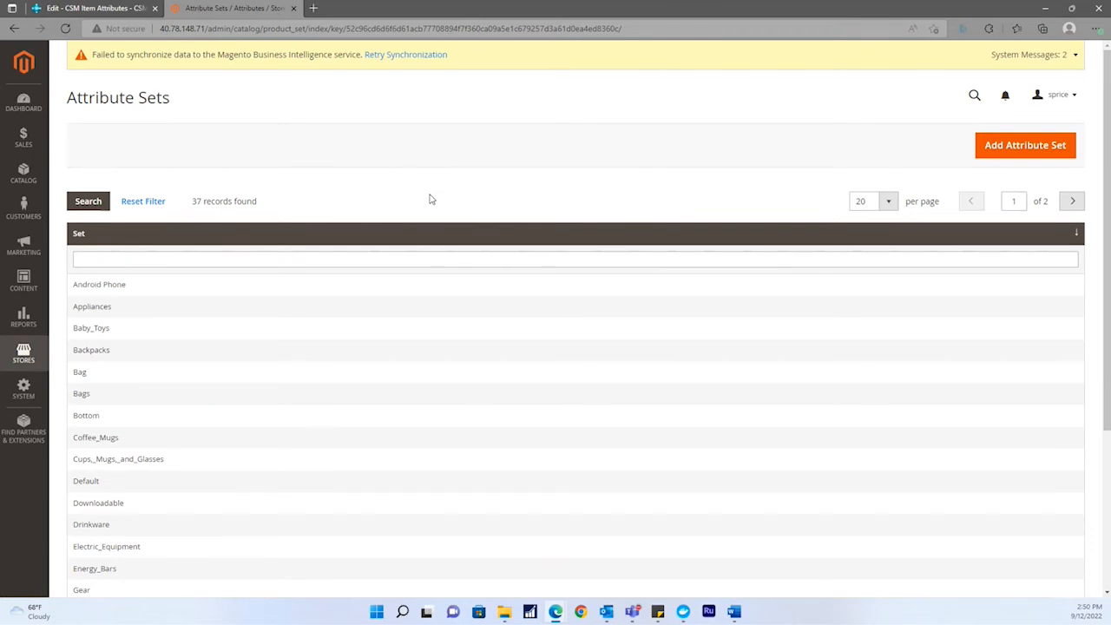
- Check the item attributes in Business Central, and look through the attribute sets list in Magento Admin
left_click(115, 8)
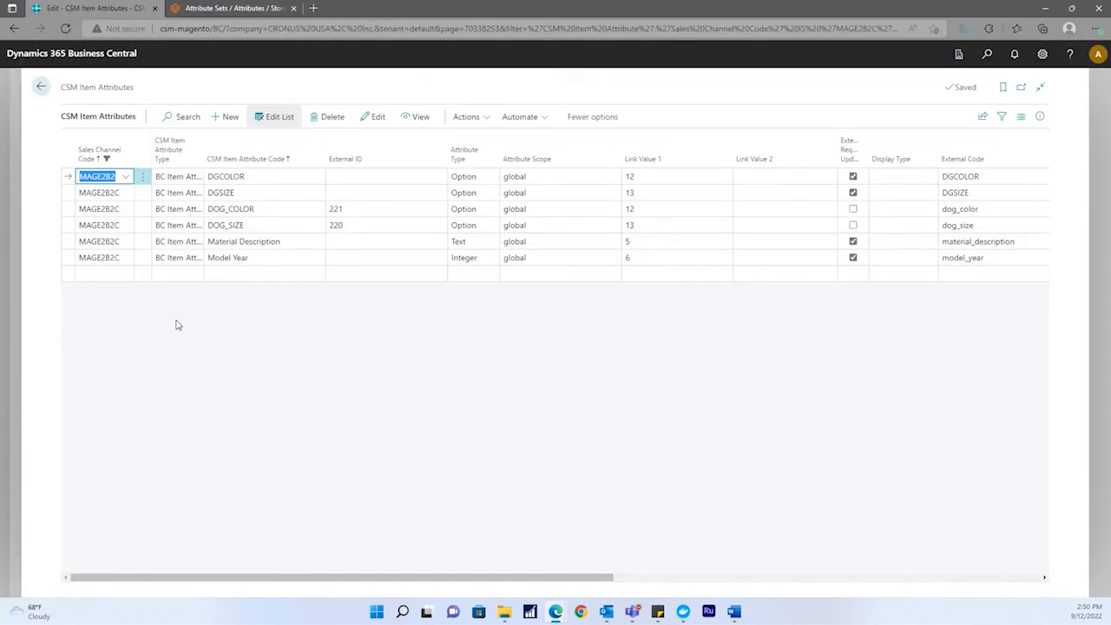
left_click(228, 11)
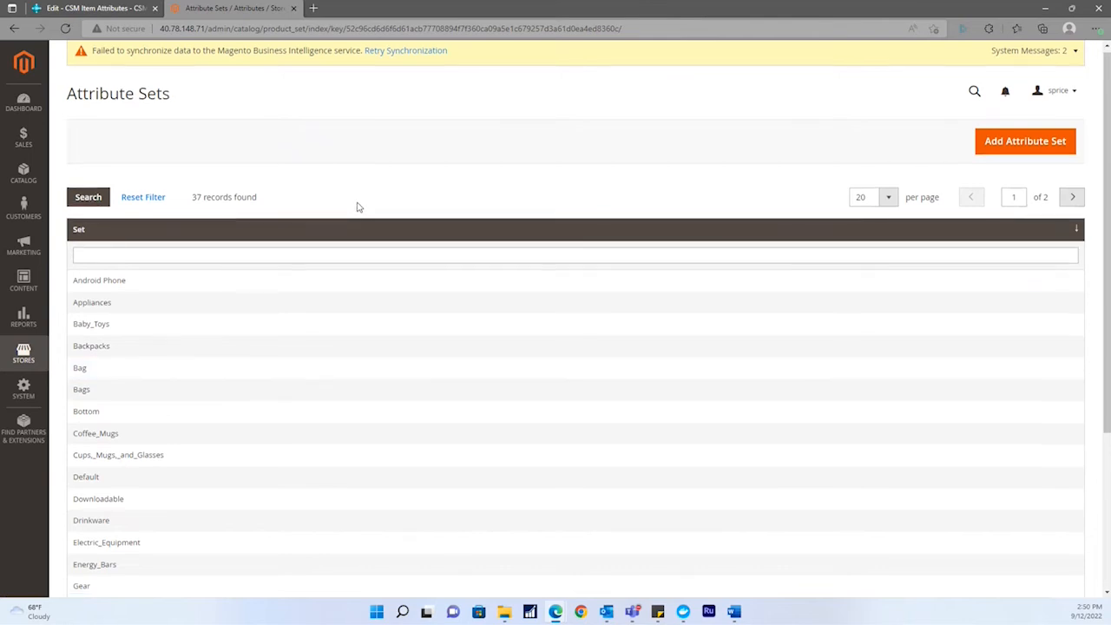
scroll(358, 210, "down", 2)
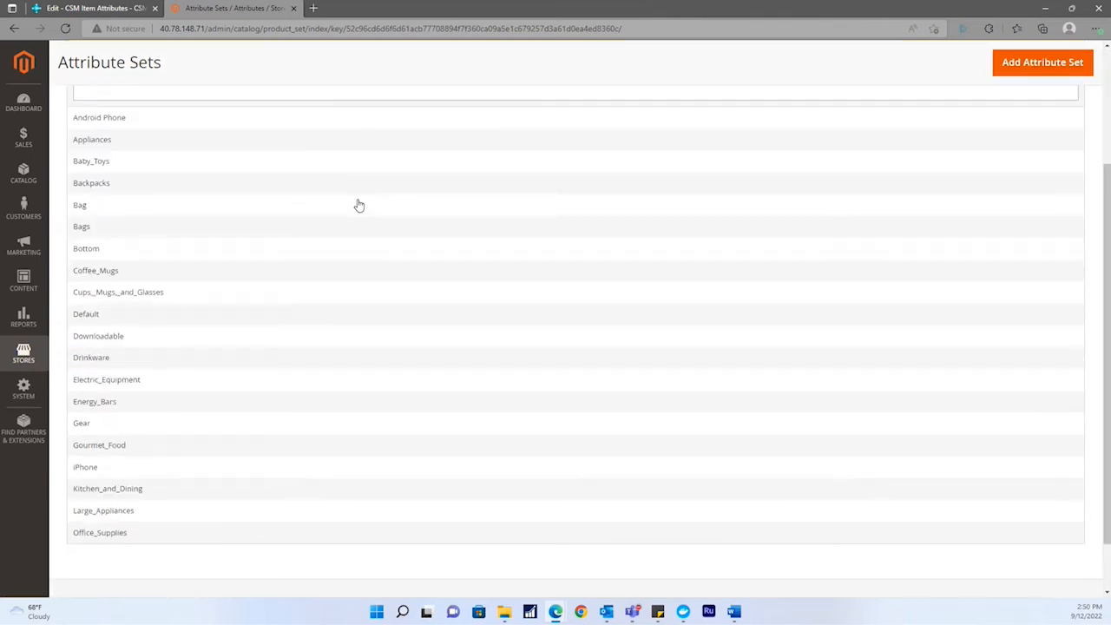
- View the Backpacks attribute set in Magento Admin, and open the matching Backpacks category in the catalog
left_click(92, 184)
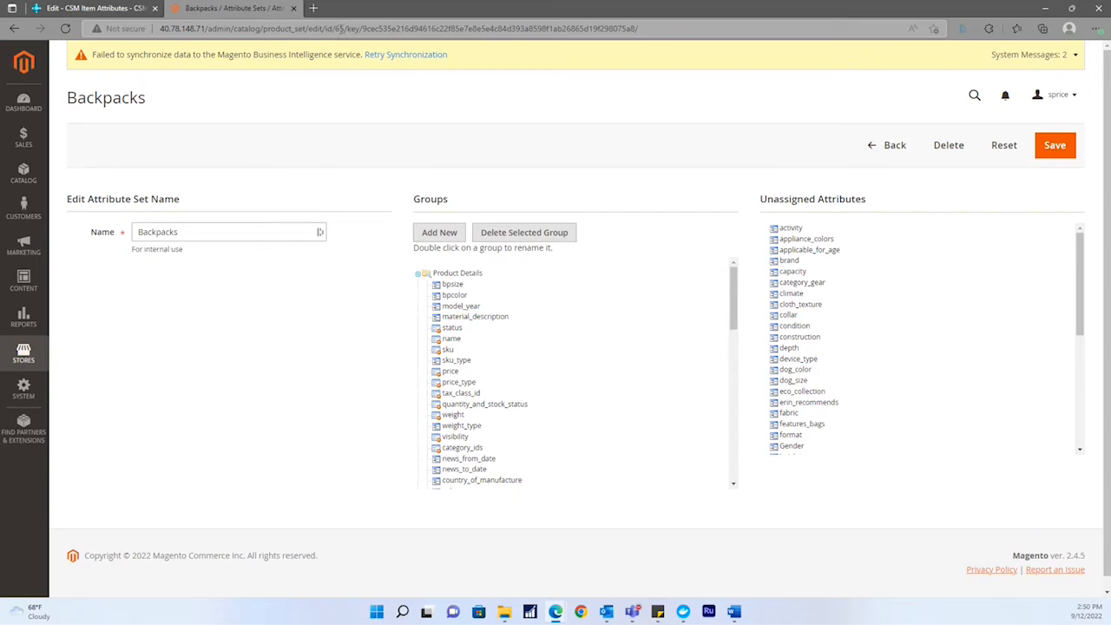
left_click(28, 175)
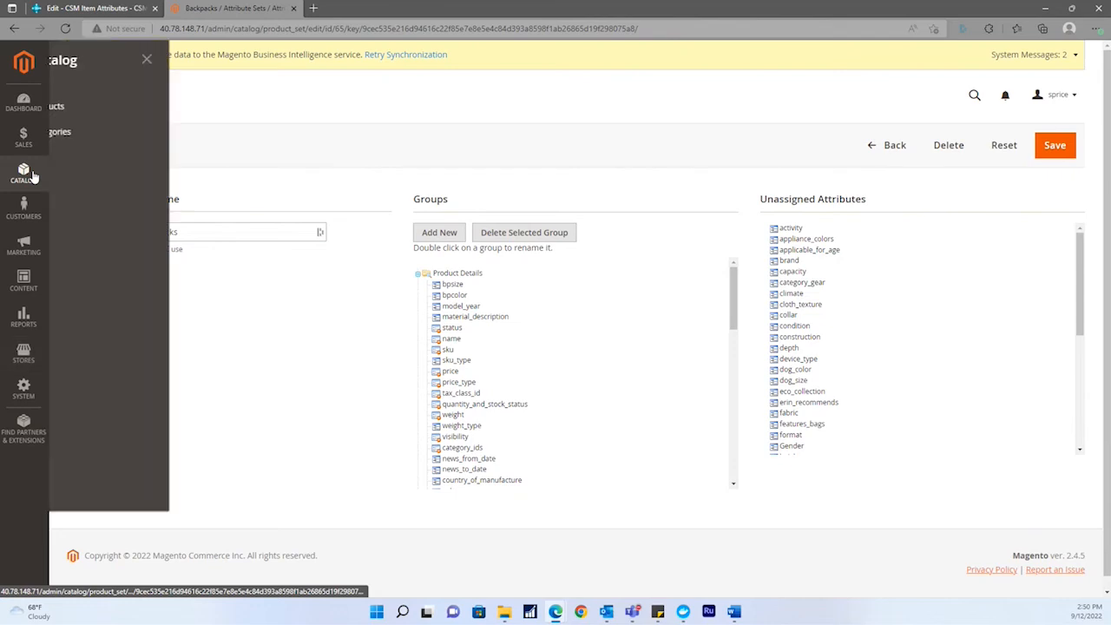
left_click(87, 132)
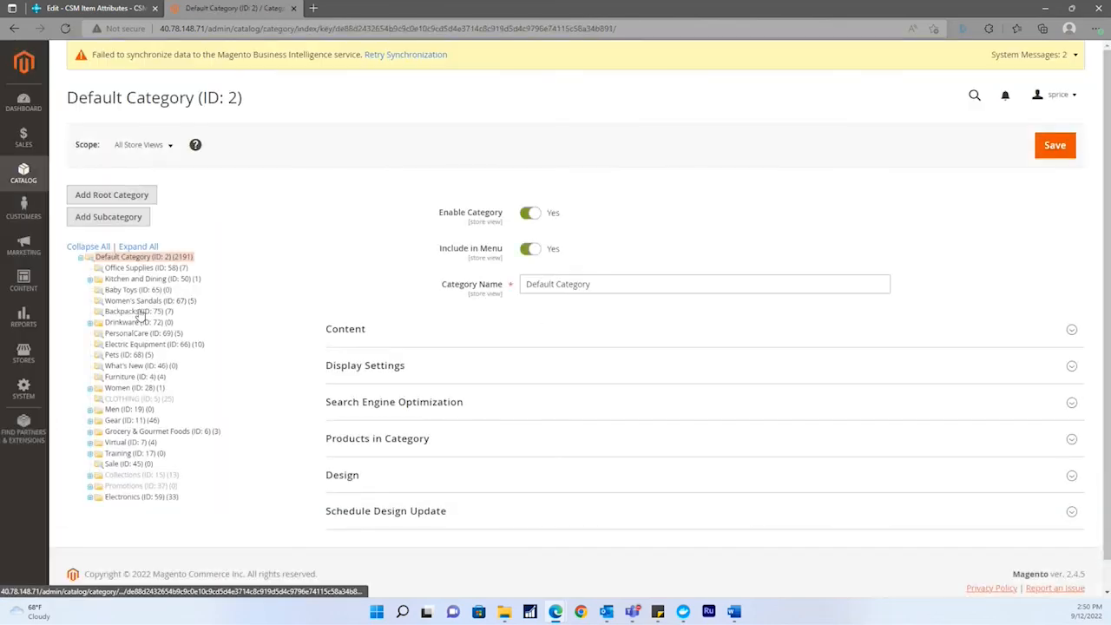
left_click(139, 312)
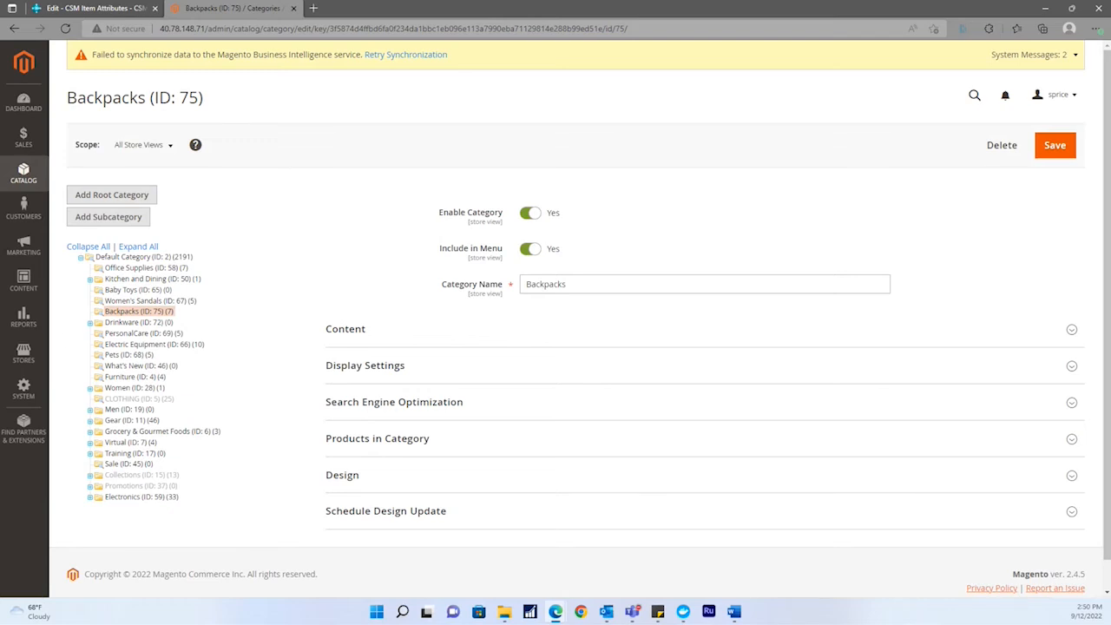
key("alt+Tab")
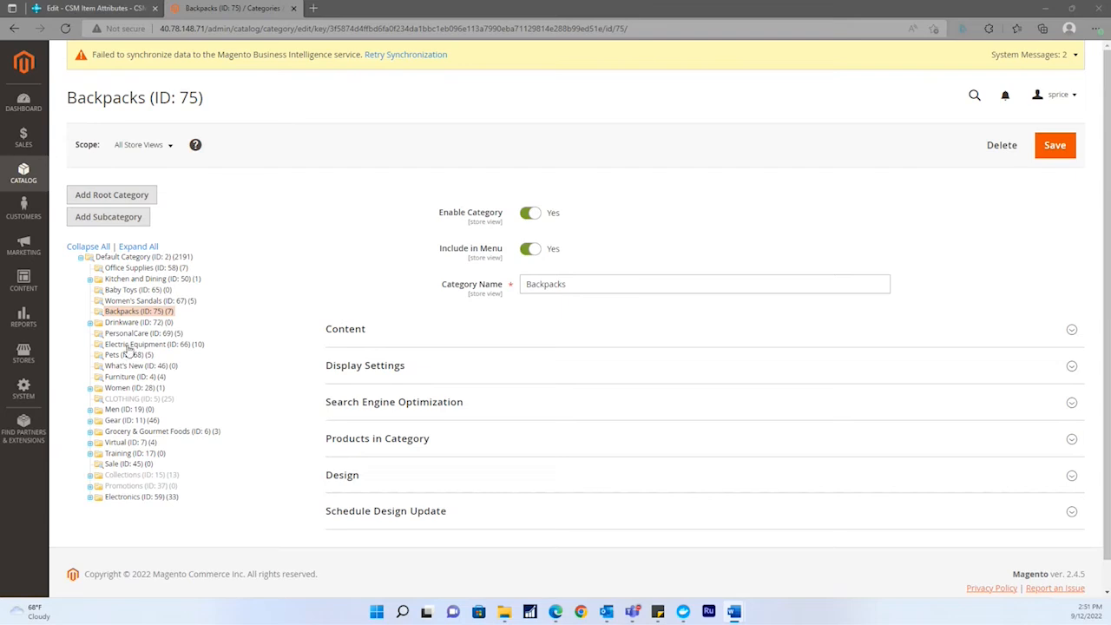
- Switch to Business Central, find the CSM Listings page, and open the 1002-PCS listing of the MAGE2B2C channel
left_click(115, 10)
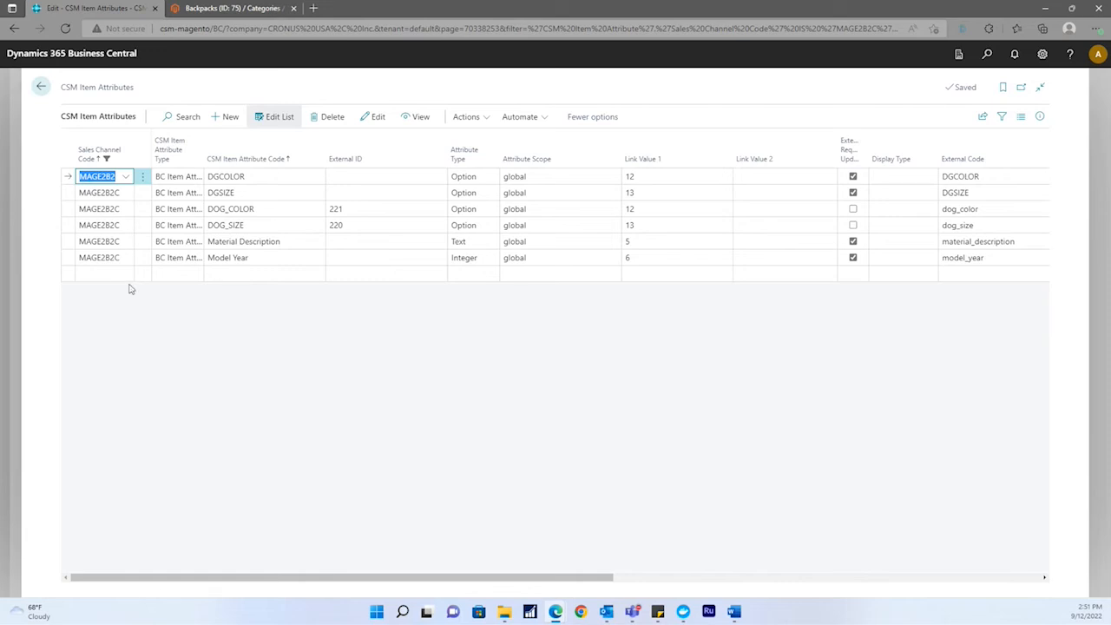
left_click(985, 57)
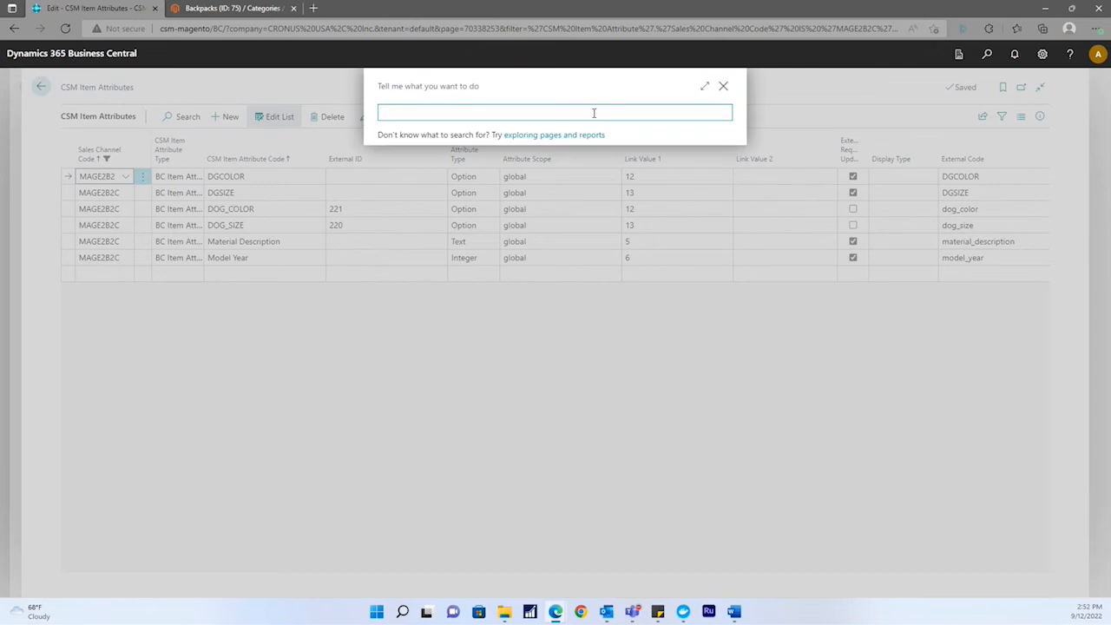
type("csm listing")
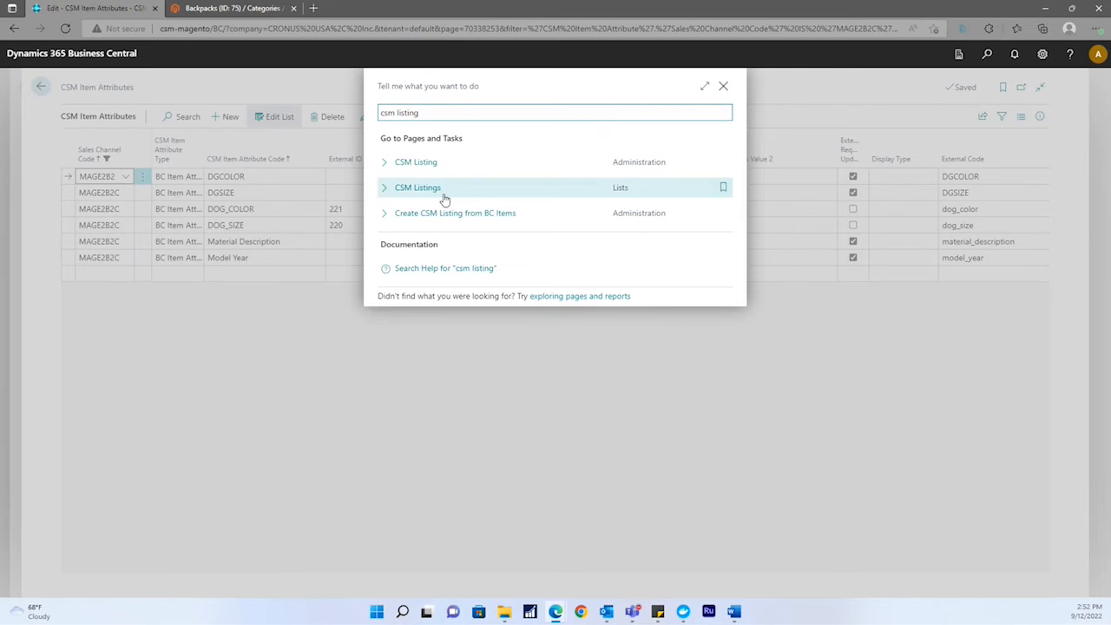
left_click(437, 191)
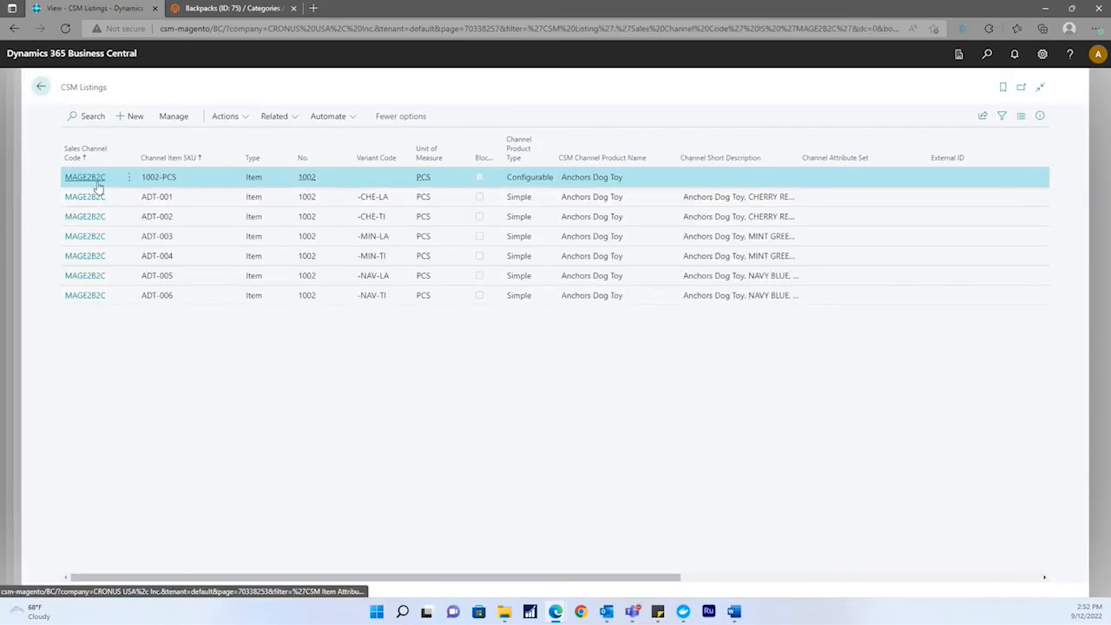
left_click(90, 177)
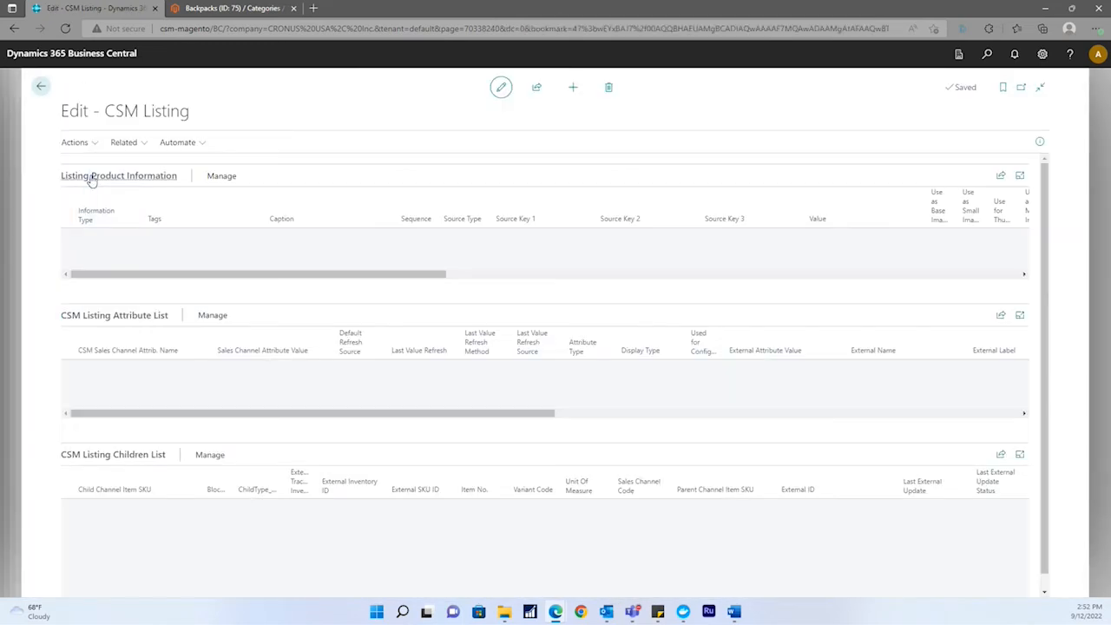
- Examine the 1002-PCS listing's general details, product information, attribute list and children list
scroll(262, 390, "down", 3)
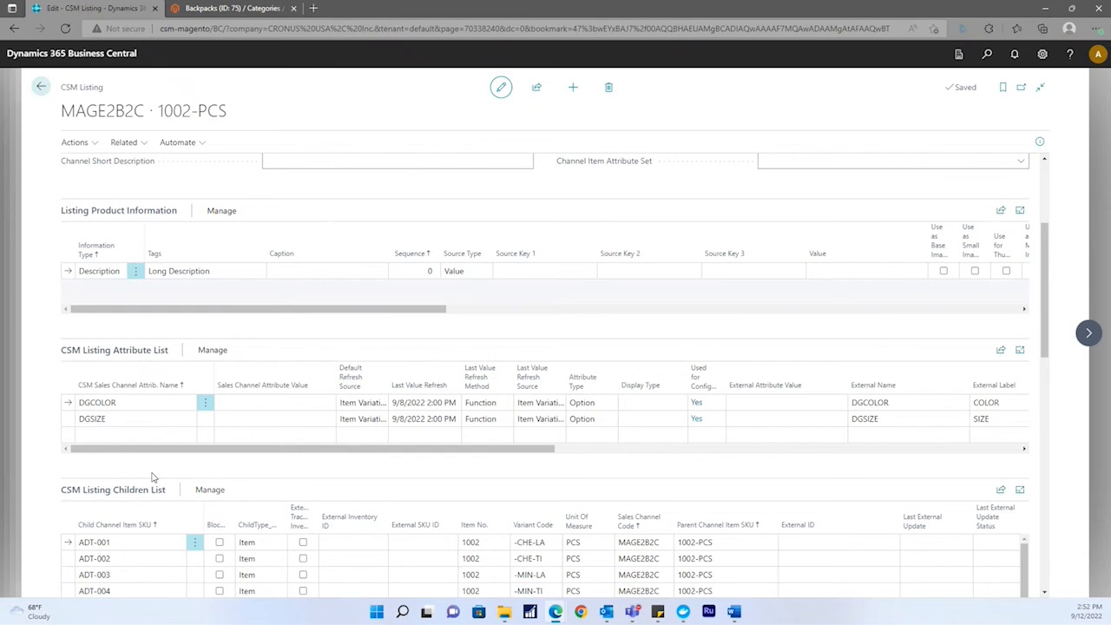
scroll(153, 475, "up", 2)
scroll(153, 475, "up", 1)
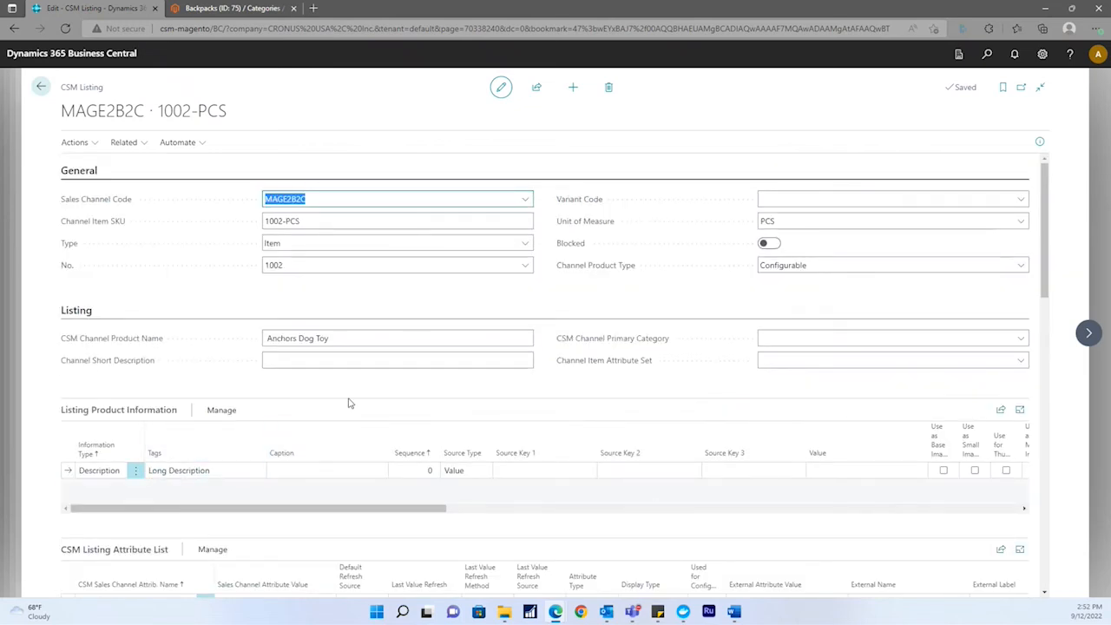
scroll(348, 402, "down", 4)
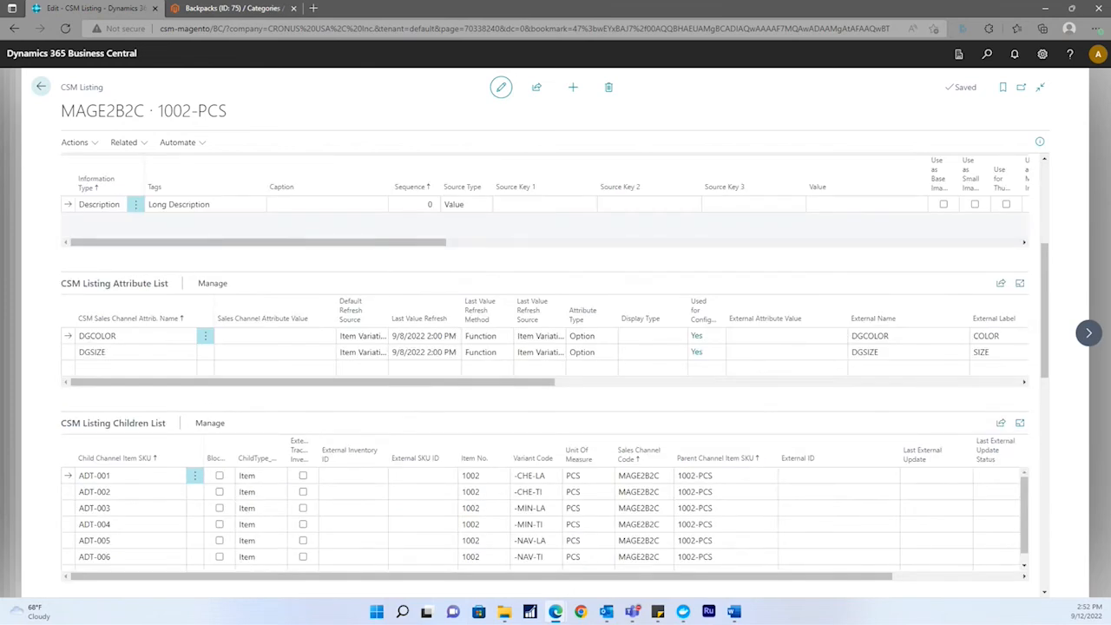
key("alt+Tab")
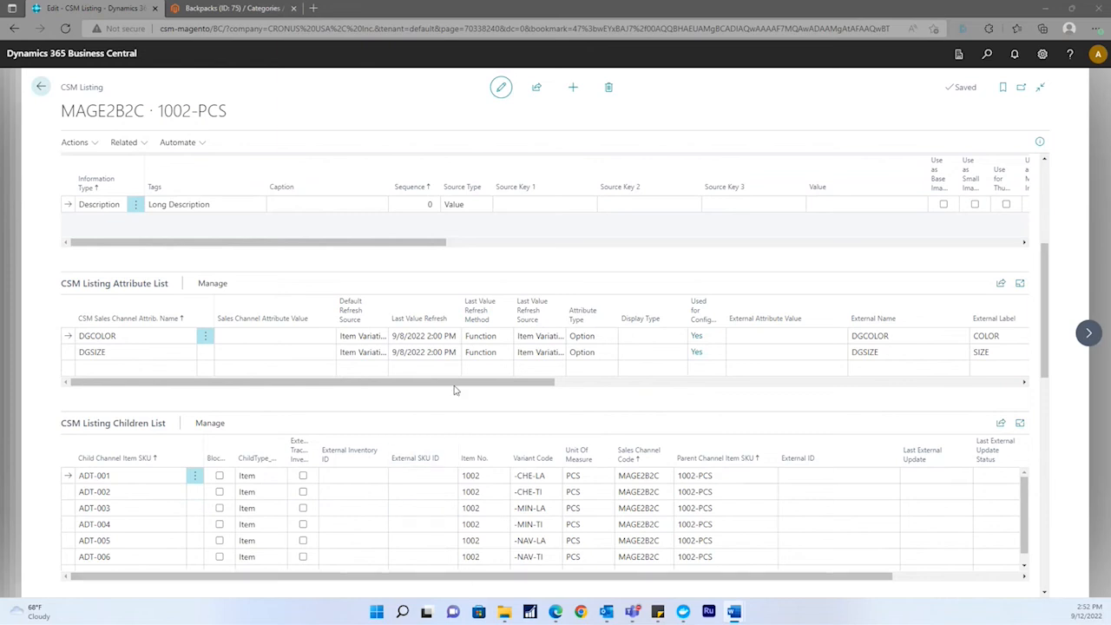
left_click_drag(472, 383, 421, 383)
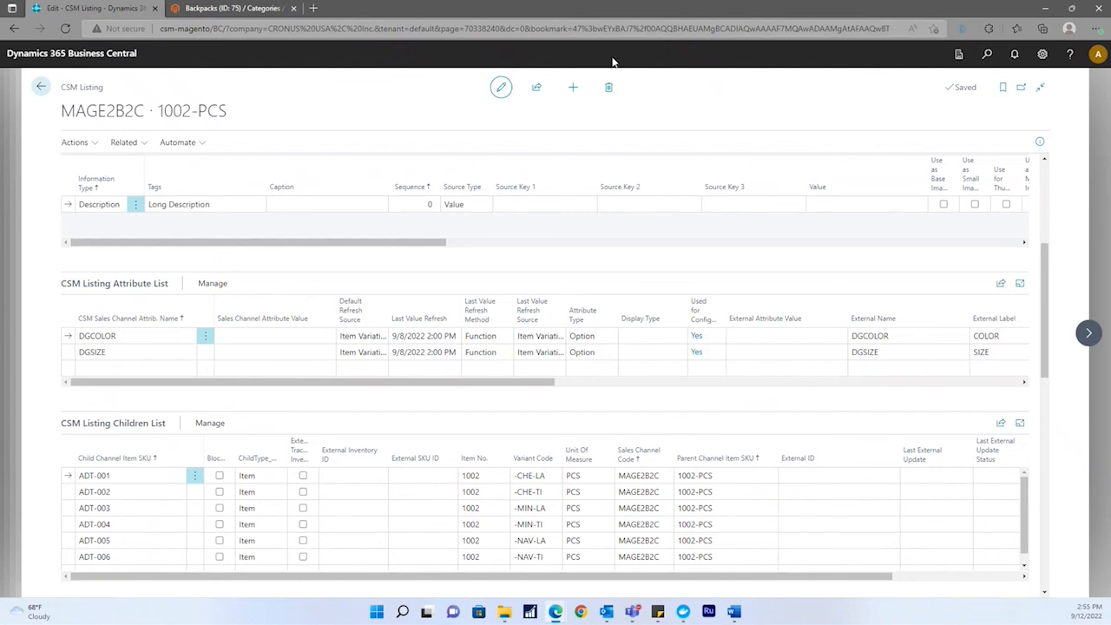
- Find the CSM Sales Channels page, open the MAGE2B2C channel, and display its channel item attributes
left_click(987, 55)
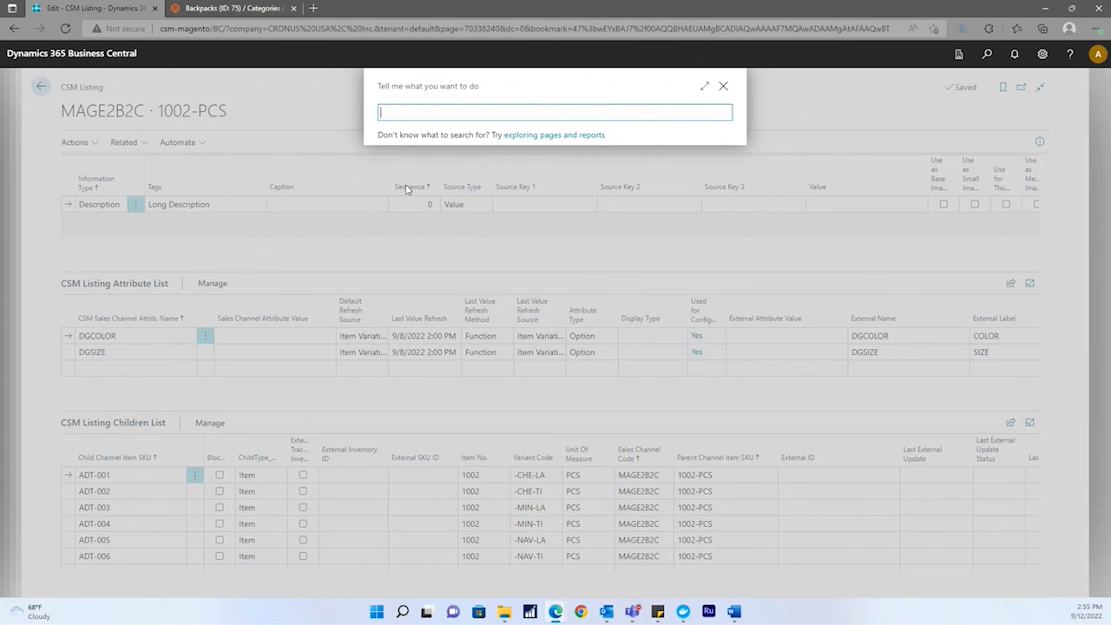
type("csm sal")
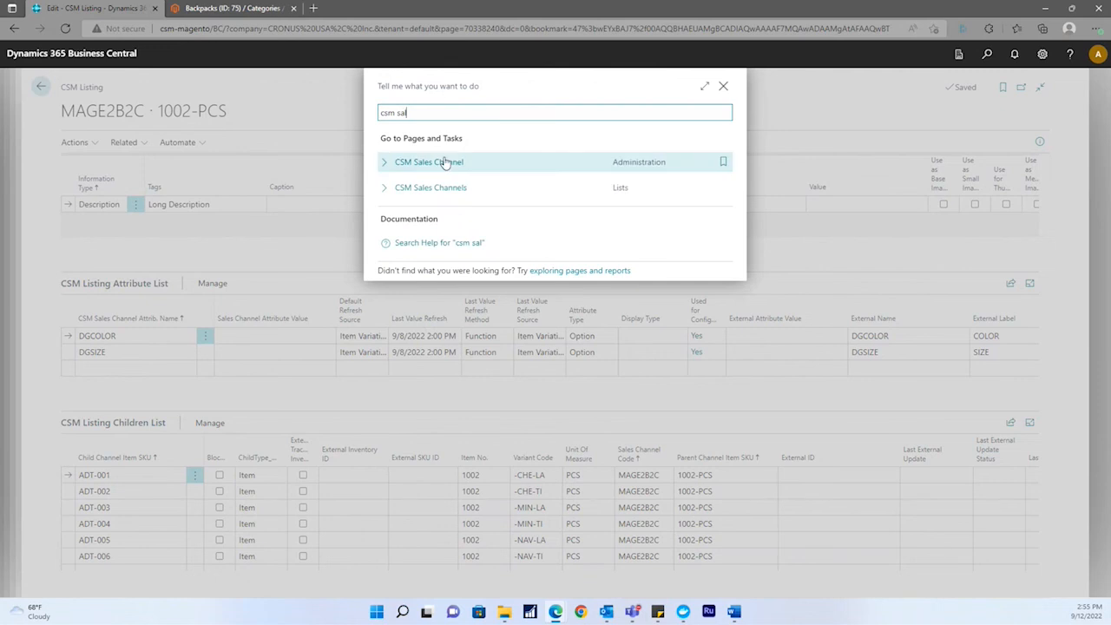
left_click(457, 193)
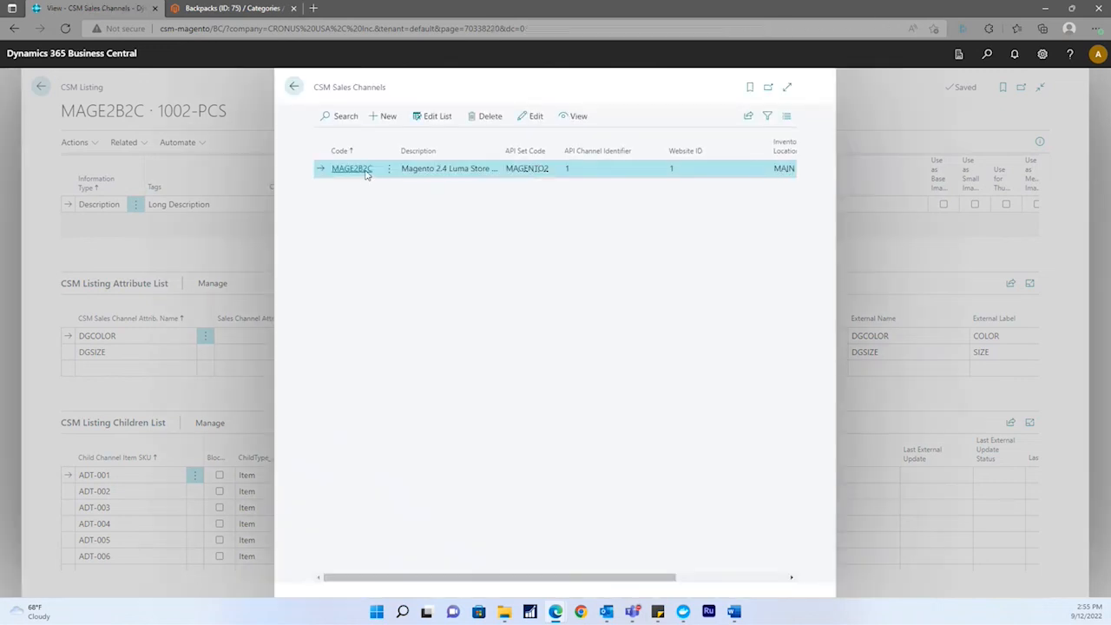
left_click(351, 168)
left_click(378, 152)
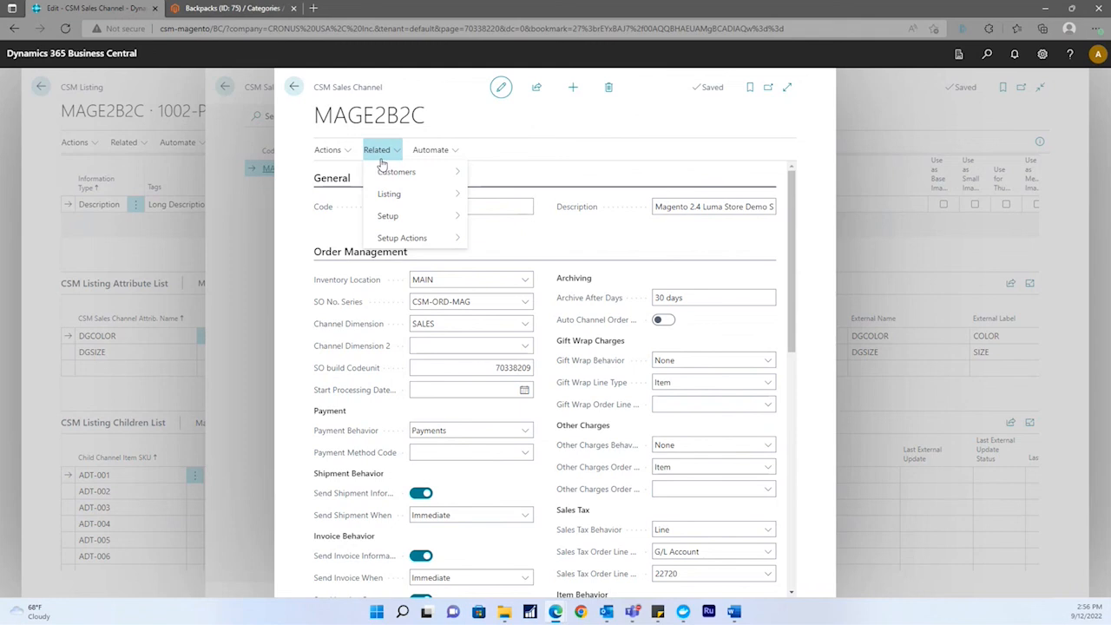
mouse_move(432, 194)
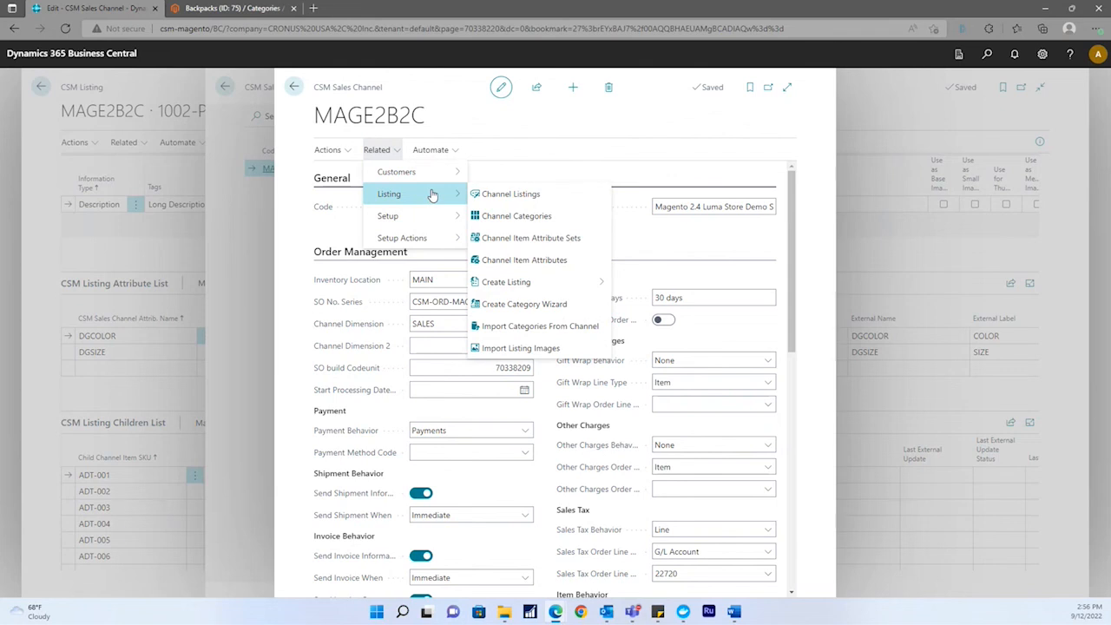
left_click(526, 260)
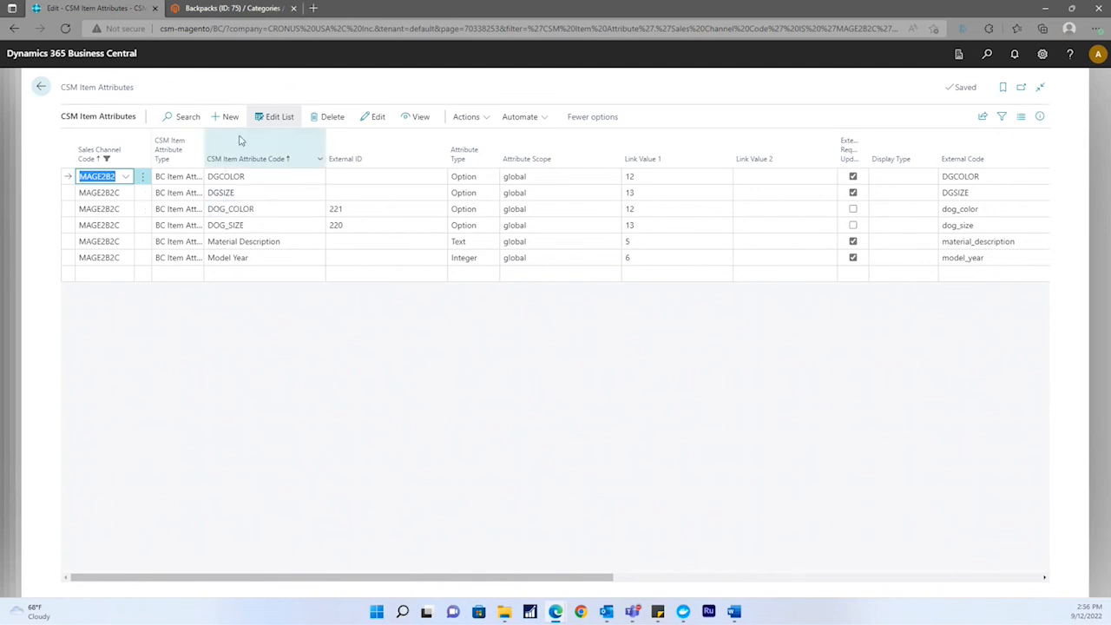
- Open the DGCOLOR item attribute card and check its data synch actions, including Synch Option Values, without running any
left_click(375, 117)
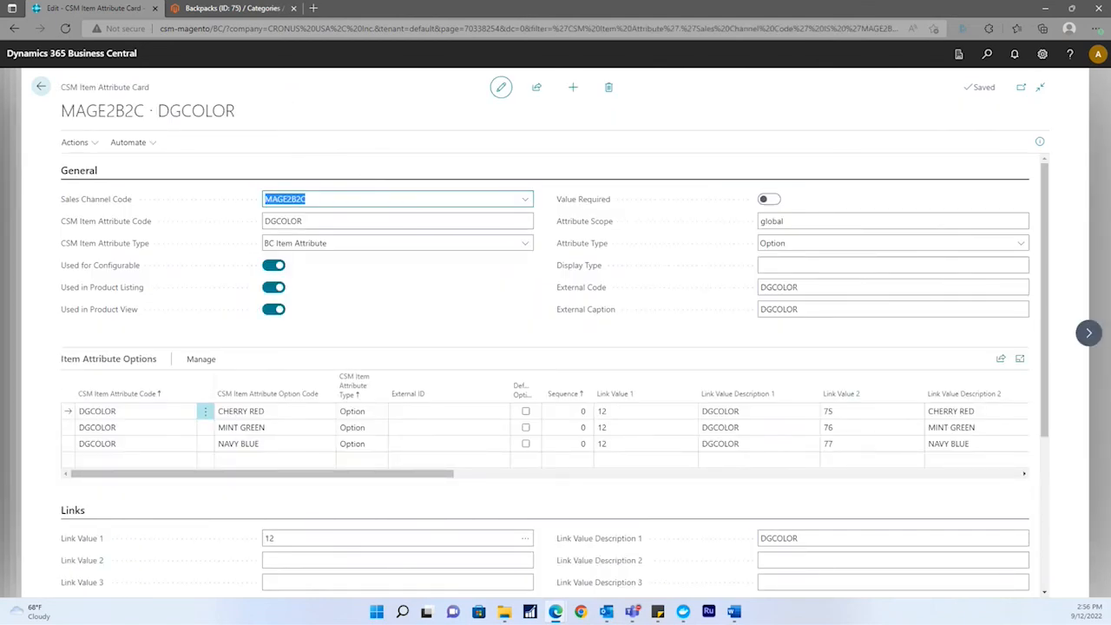
left_click(78, 142)
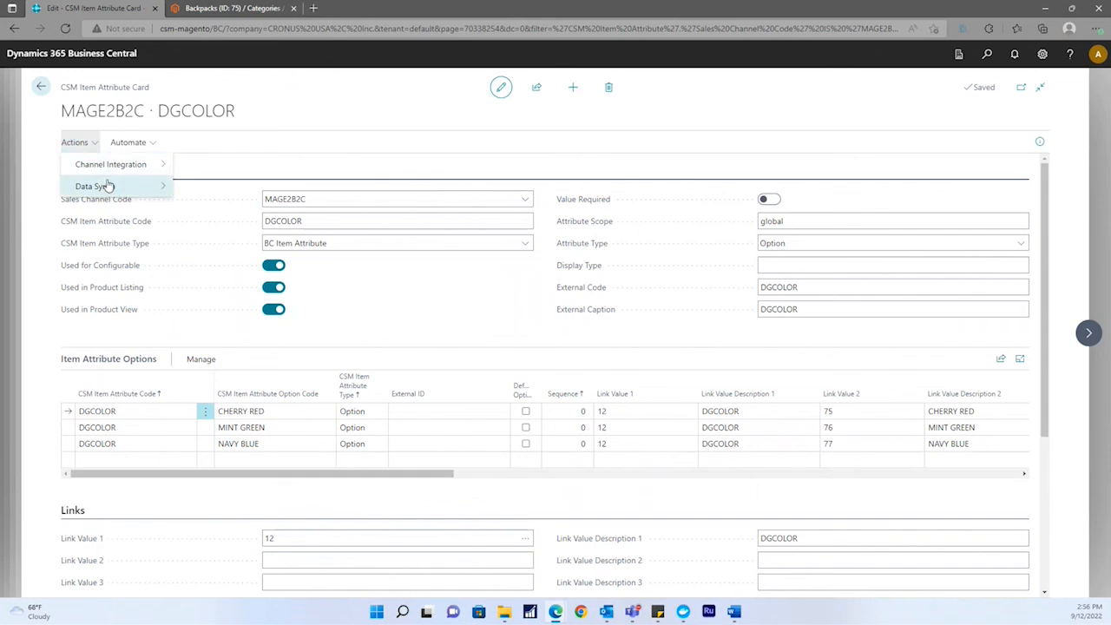
mouse_move(105, 185)
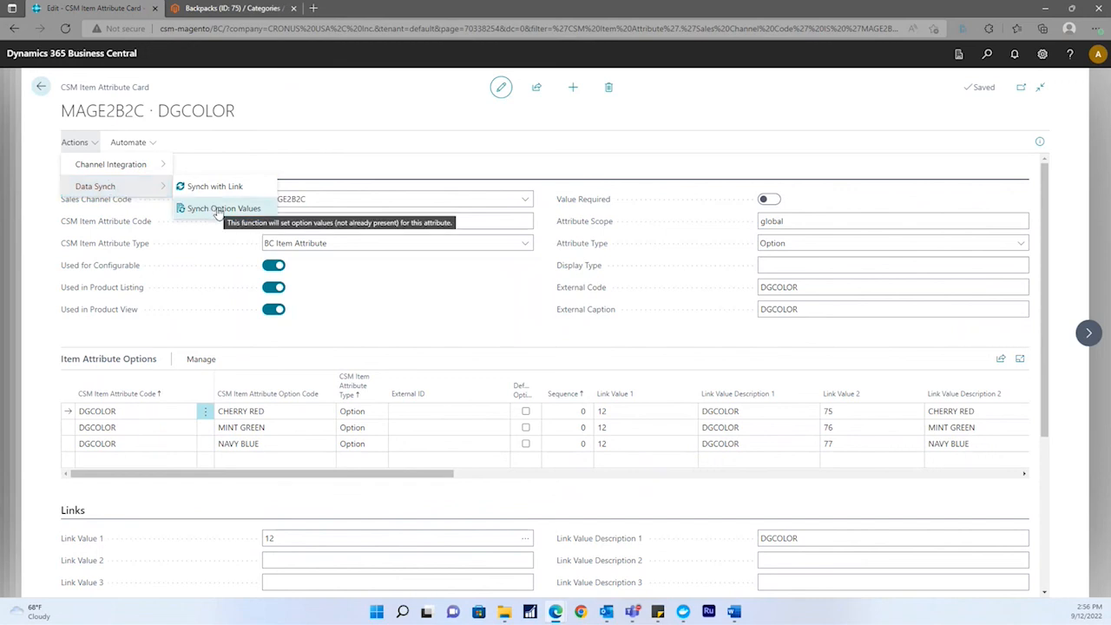
left_click(369, 310)
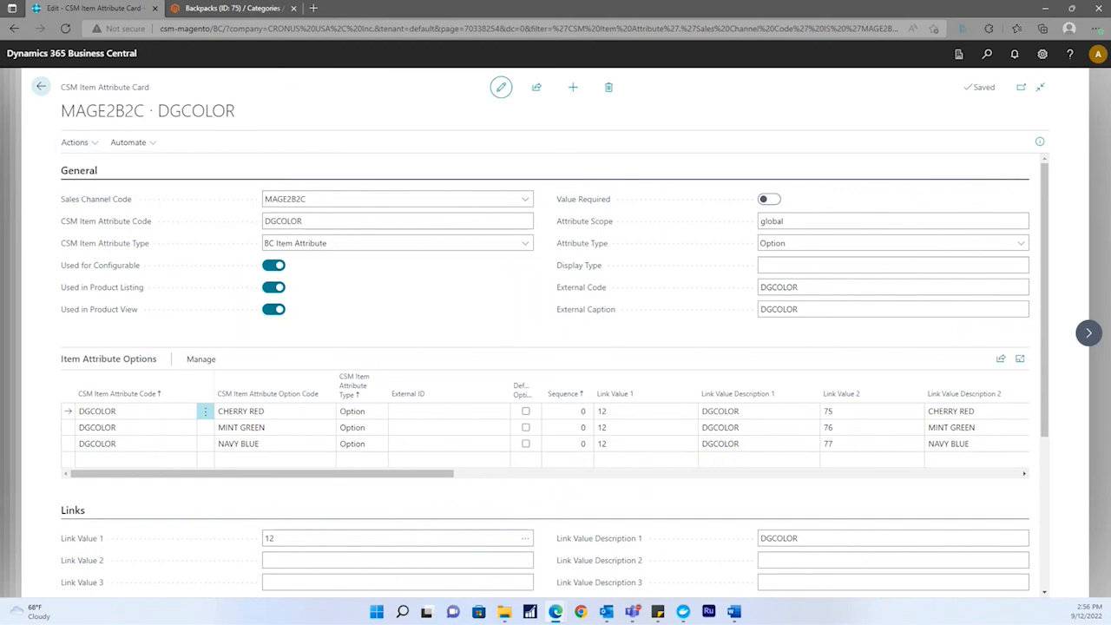